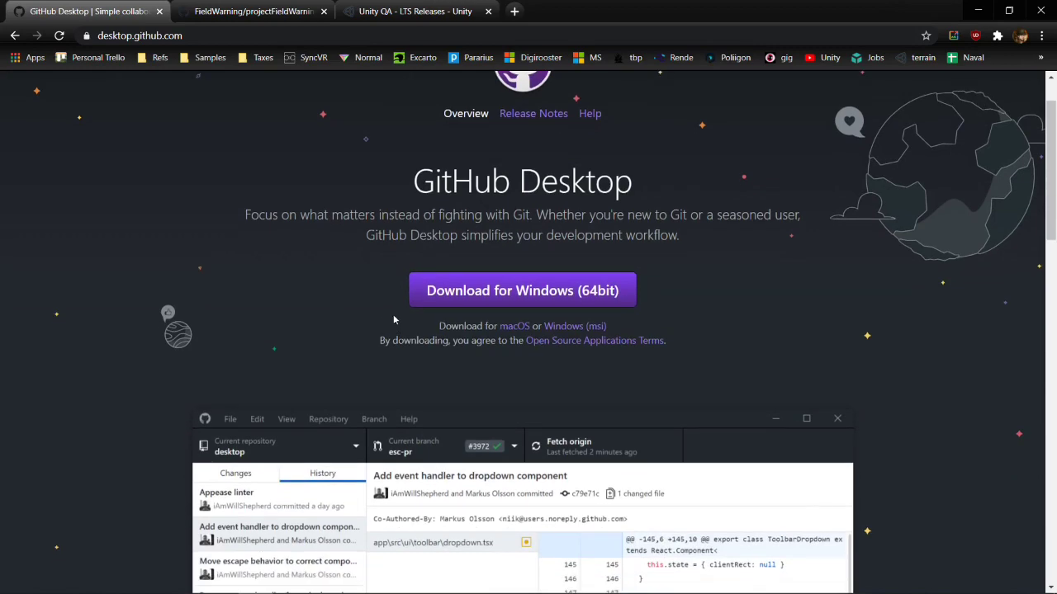
Step: Open the Developer Application Form link from Discord's #links channel in Chrome and move its tab to second place
{"action": "scroll", "coordinate": [348, 282], "scroll_direction": "down", "scroll_amount": 2}
{"action": "scroll", "coordinate": [348, 283], "scroll_direction": "down", "scroll_amount": 4}
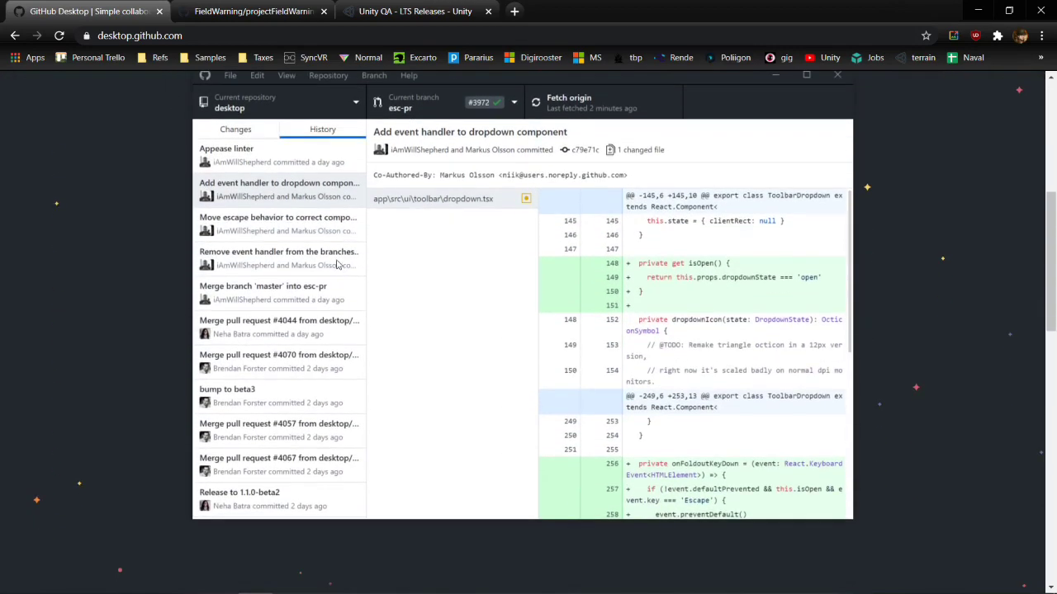
{"action": "scroll", "coordinate": [329, 276], "scroll_direction": "up", "scroll_amount": 1}
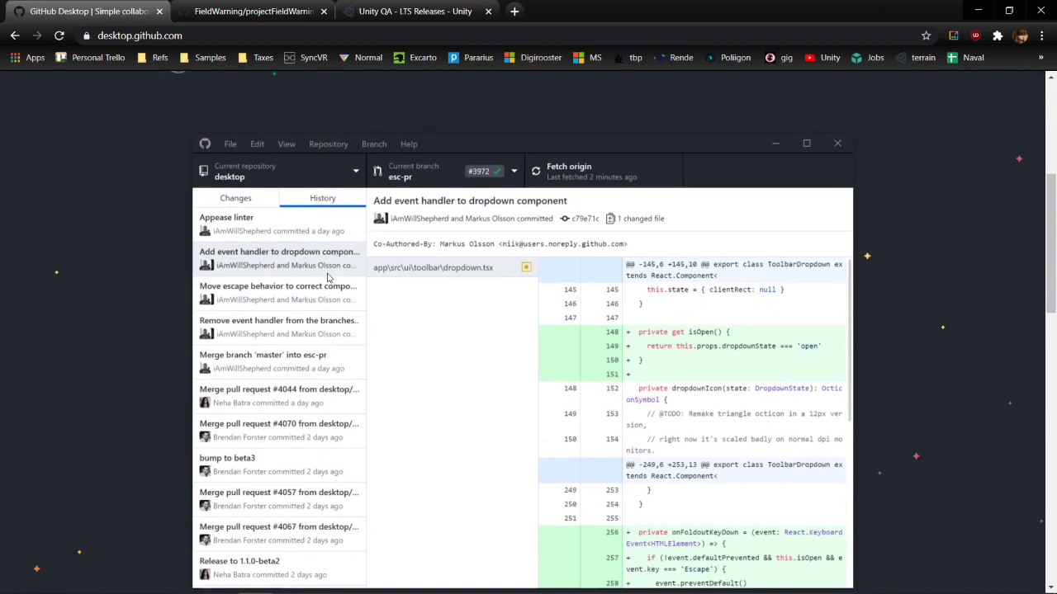
{"action": "scroll", "coordinate": [327, 274], "scroll_direction": "up", "scroll_amount": 3}
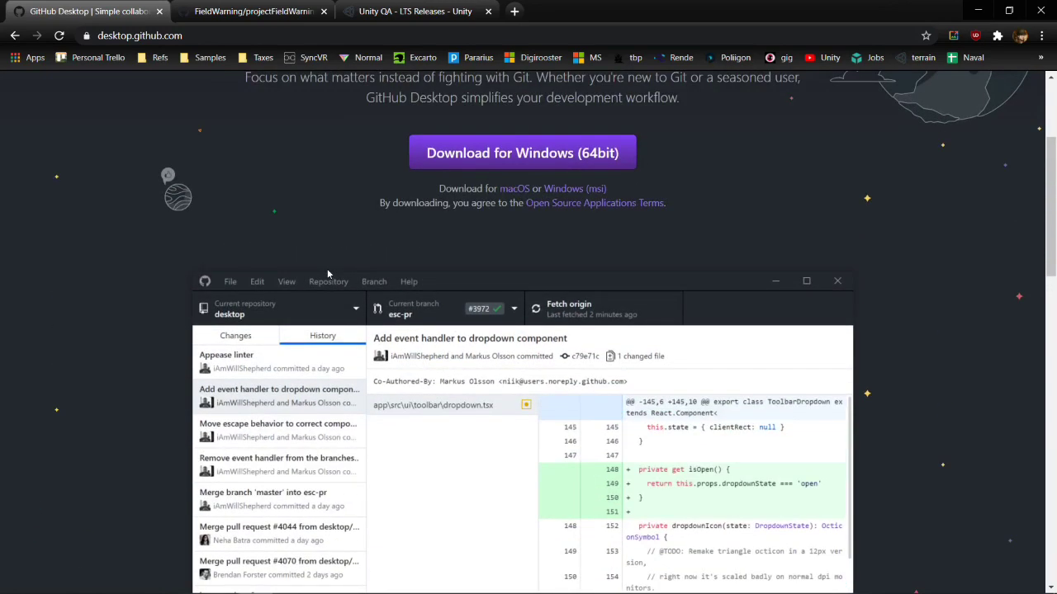
{"action": "key", "text": "alt+Tab"}
{"action": "key", "text": "alt+Tab"}
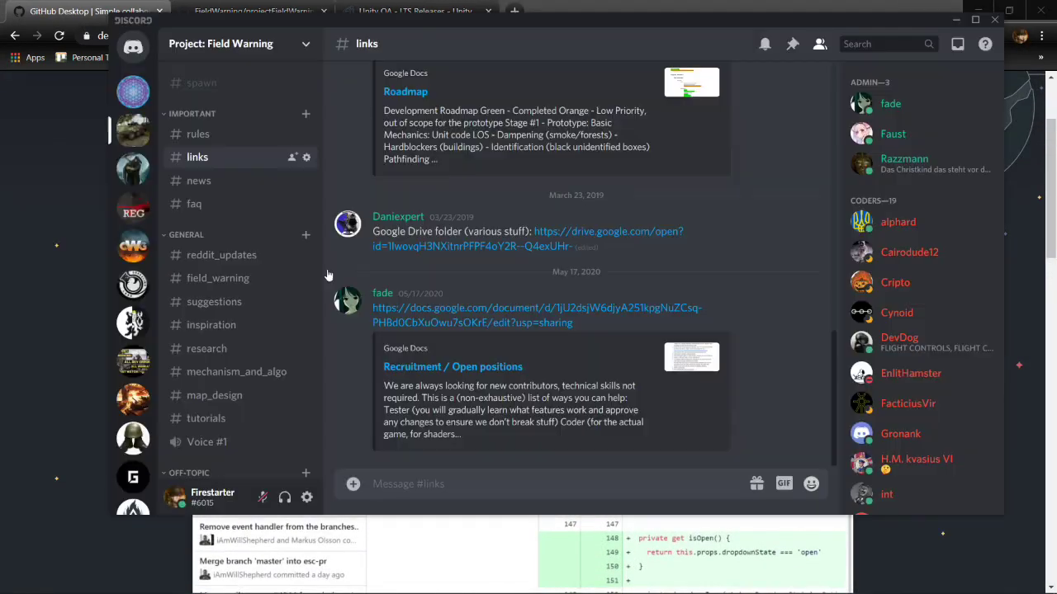
{"action": "scroll", "coordinate": [402, 279], "scroll_direction": "up", "scroll_amount": 3}
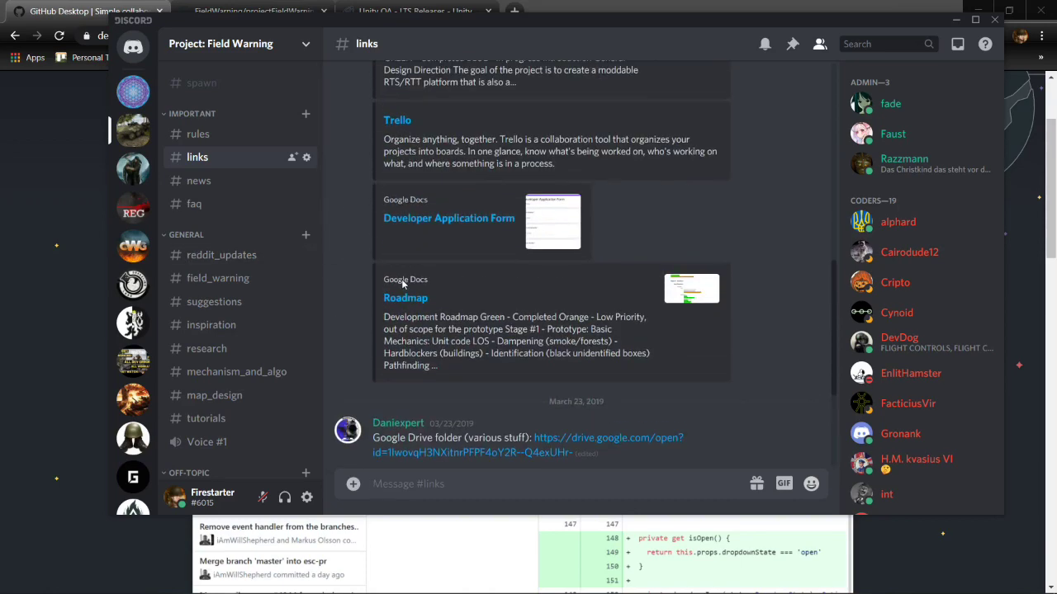
{"action": "scroll", "coordinate": [405, 281], "scroll_direction": "up", "scroll_amount": 1}
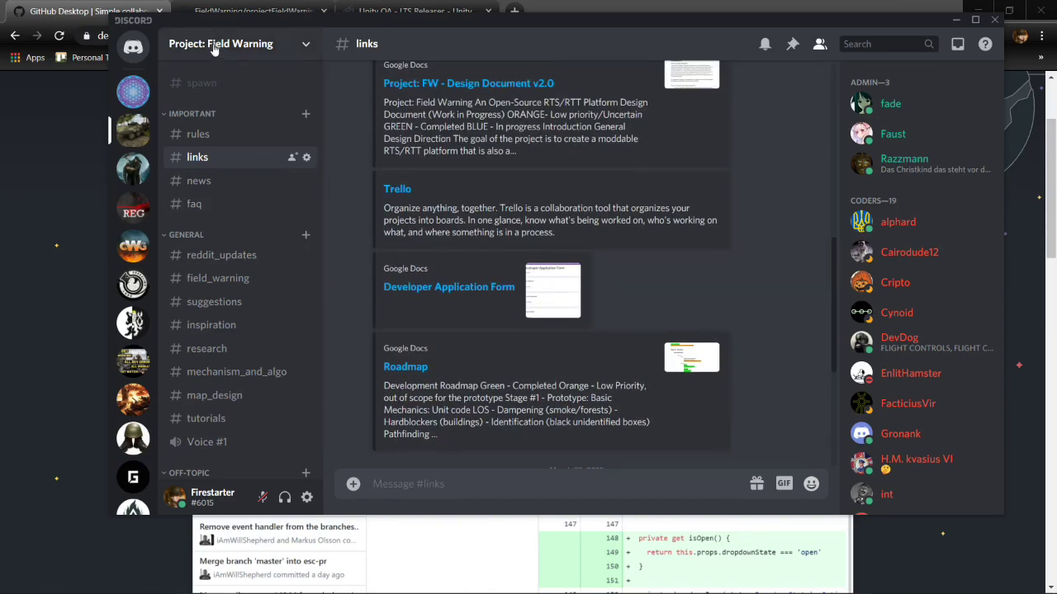
{"action": "scroll", "coordinate": [414, 328], "scroll_direction": "up", "scroll_amount": 1}
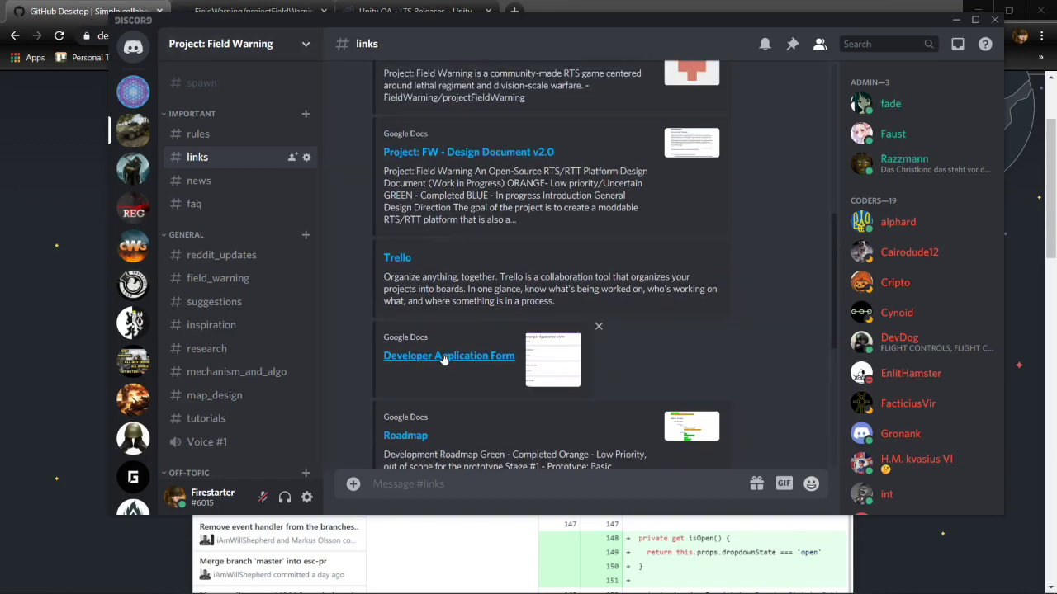
{"action": "left_click", "coordinate": [443, 355]}
{"action": "left_click", "coordinate": [647, 320]}
{"action": "left_click_drag", "start_coordinate": [531, 12], "coordinate": [248, 13]}
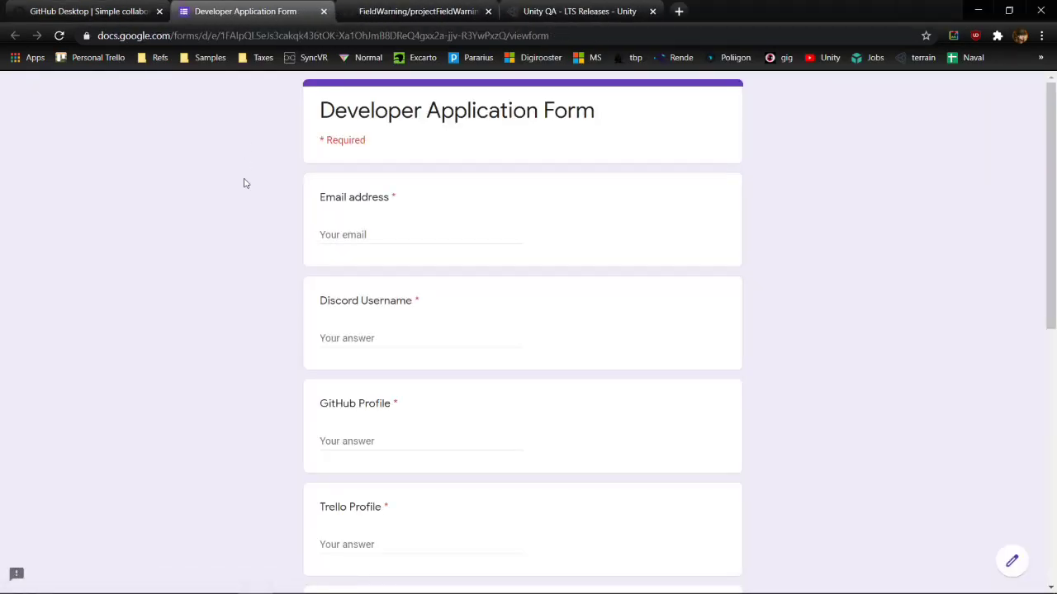
Step: Click into the GitHub Profile and Trello Profile answer fields, leaving both empty
{"action": "scroll", "coordinate": [286, 257], "scroll_direction": "down", "scroll_amount": 1}
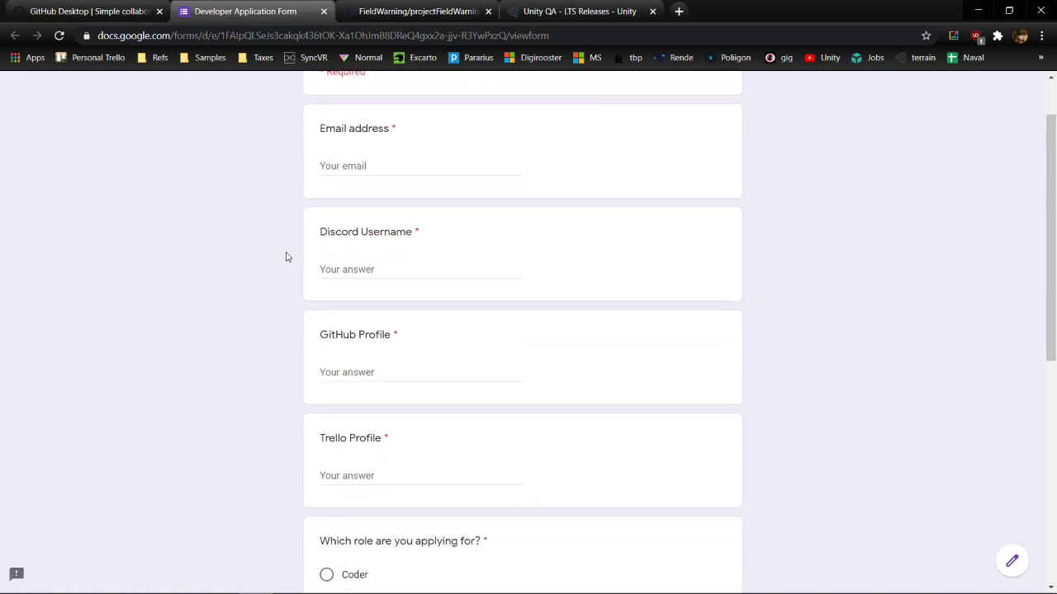
{"action": "left_click", "coordinate": [356, 369]}
{"action": "scroll", "coordinate": [353, 369], "scroll_direction": "down", "scroll_amount": 1}
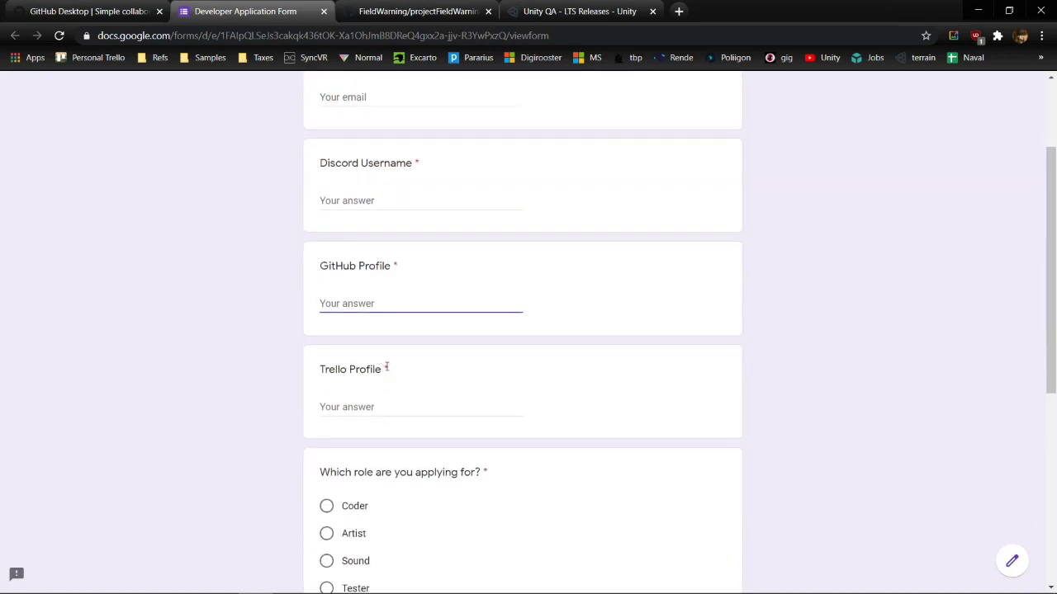
{"action": "left_click", "coordinate": [370, 408]}
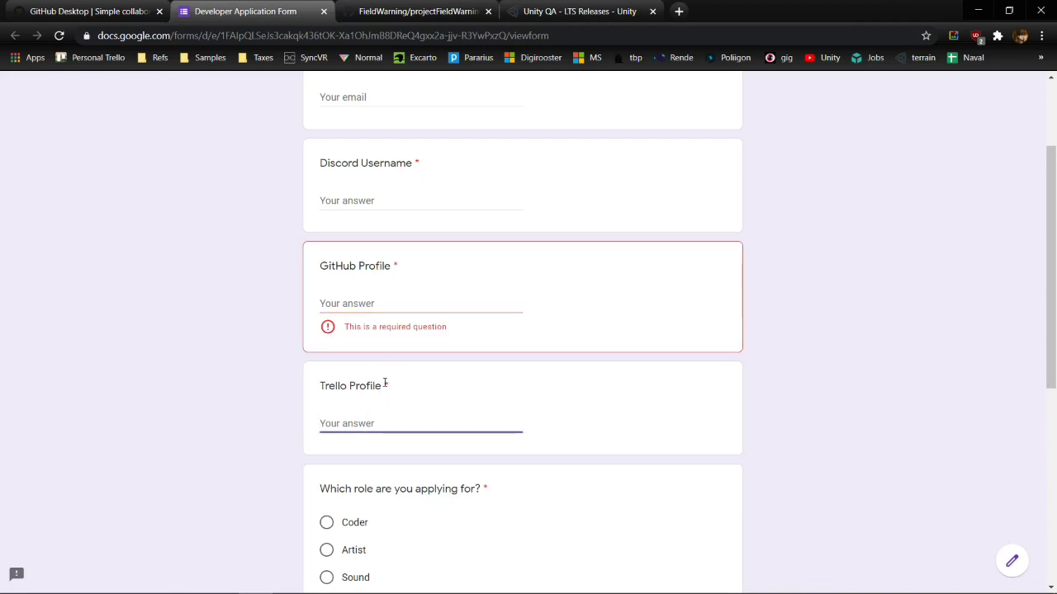
{"action": "left_click", "coordinate": [384, 384]}
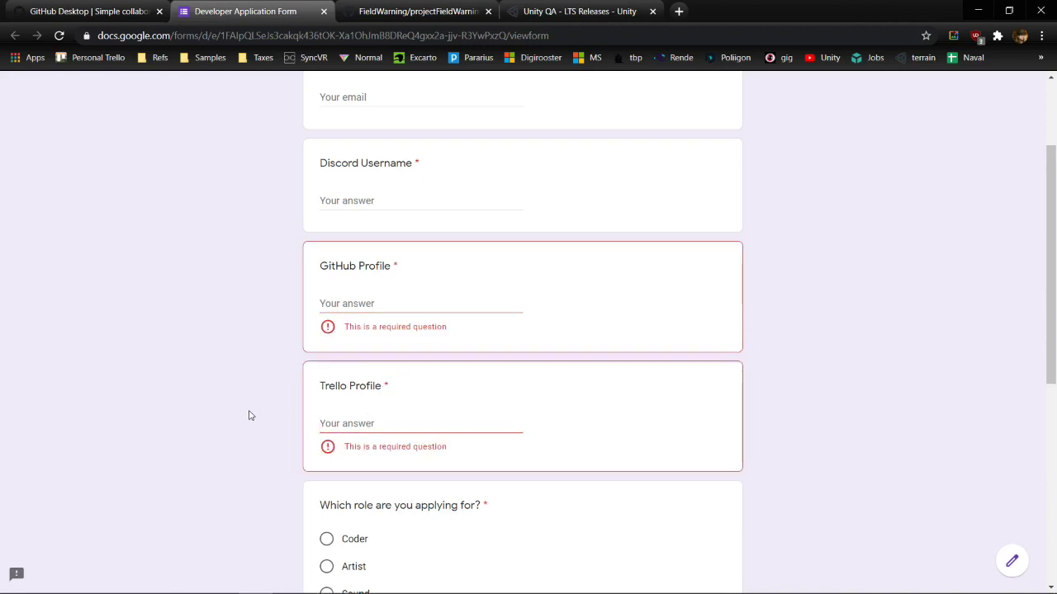
{"action": "scroll", "coordinate": [290, 375], "scroll_direction": "down", "scroll_amount": 1}
{"action": "left_click", "coordinate": [363, 357]}
Step: Choose Tester as the role applied for on the application form
{"action": "scroll", "coordinate": [339, 289], "scroll_direction": "down", "scroll_amount": 3}
{"action": "left_click_drag", "start_coordinate": [253, 338], "coordinate": [353, 360]}
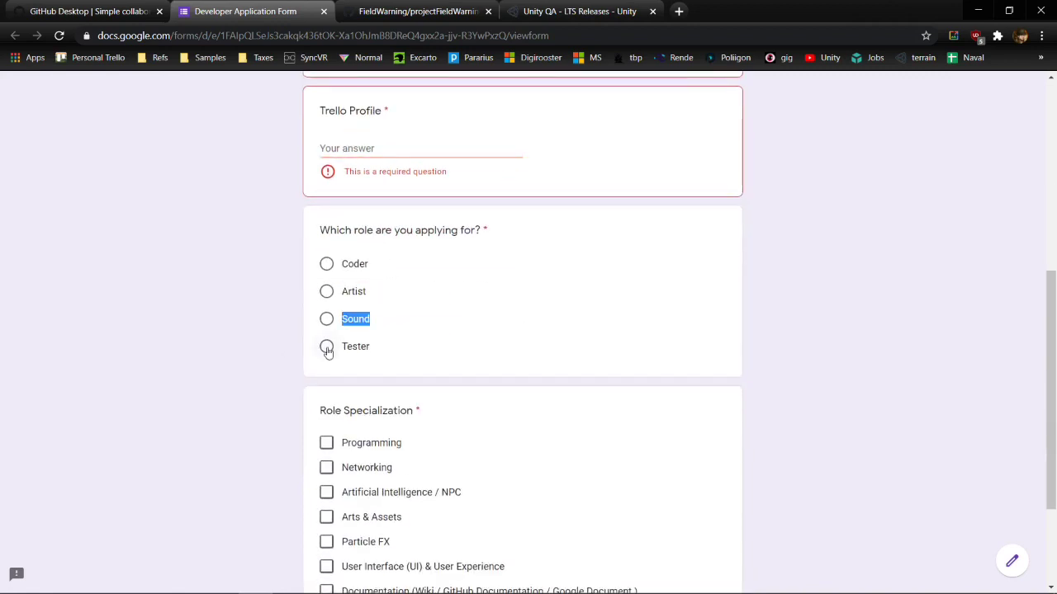
{"action": "left_click", "coordinate": [328, 347]}
{"action": "scroll", "coordinate": [287, 362], "scroll_direction": "down", "scroll_amount": 1}
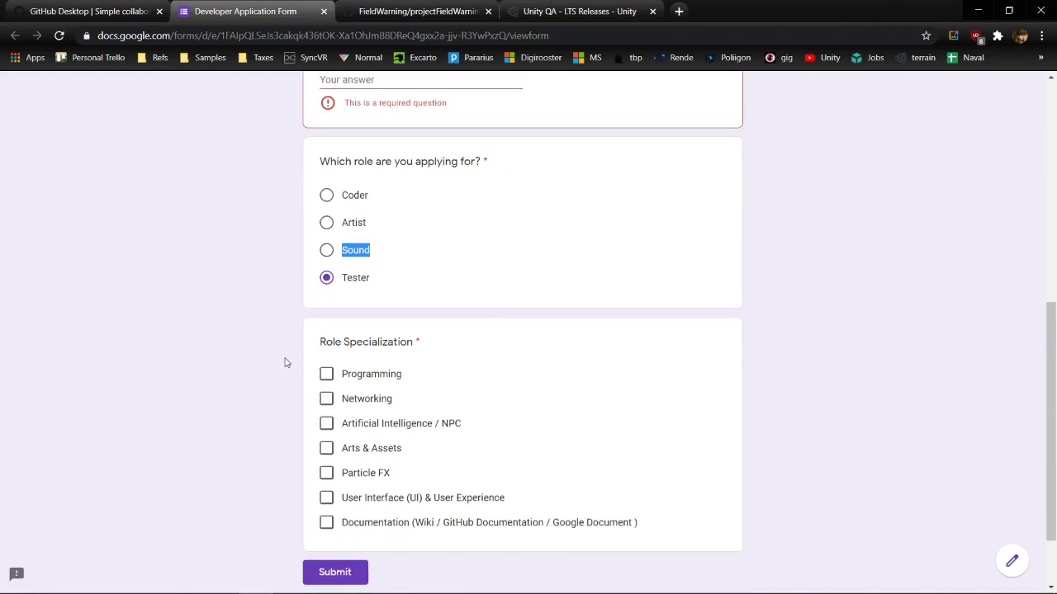
{"action": "scroll", "coordinate": [373, 442], "scroll_direction": "down", "scroll_amount": 1}
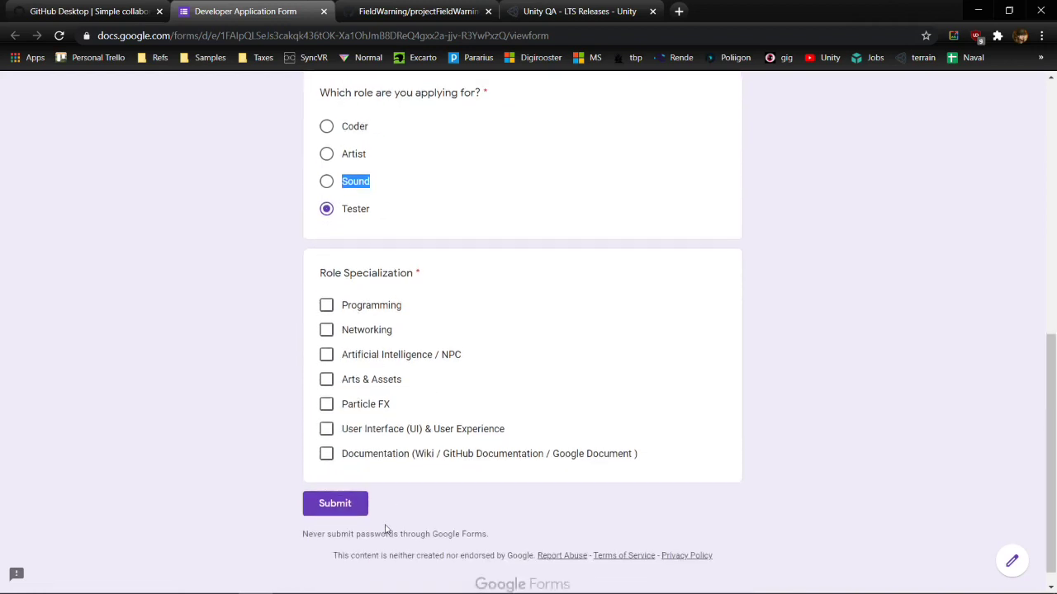
{"action": "scroll", "coordinate": [446, 306], "scroll_direction": "up", "scroll_amount": 2}
{"action": "left_click", "coordinate": [325, 345]}
Step: Revisit the still-empty GitHub Profile field, then go to the FieldWarning repository tab
{"action": "scroll", "coordinate": [371, 437], "scroll_direction": "up", "scroll_amount": 1}
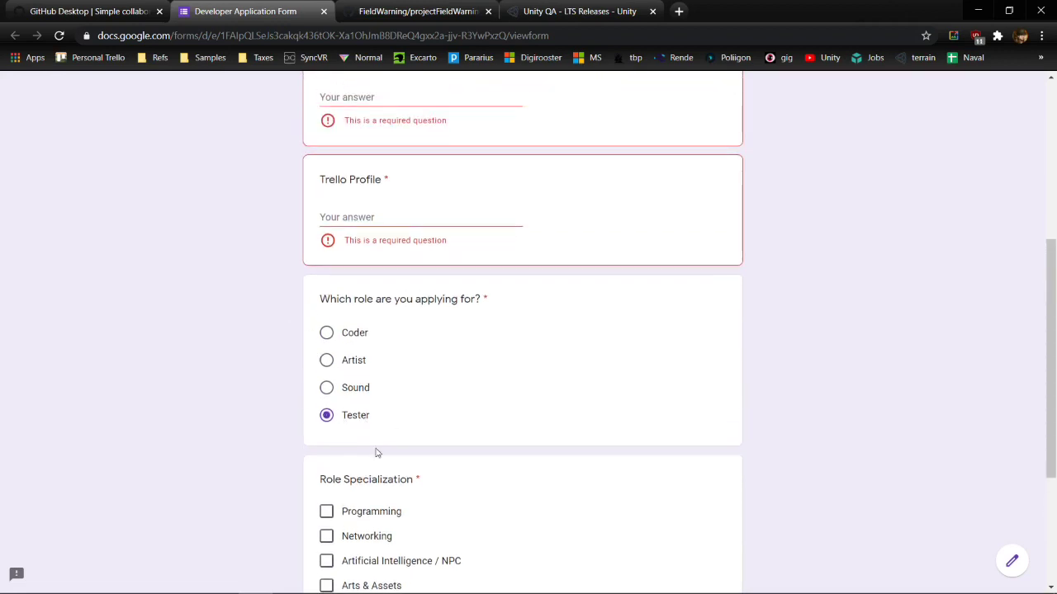
{"action": "scroll", "coordinate": [388, 487], "scroll_direction": "down", "scroll_amount": 2}
{"action": "scroll", "coordinate": [327, 358], "scroll_direction": "down", "scroll_amount": 1}
{"action": "scroll", "coordinate": [276, 311], "scroll_direction": "up", "scroll_amount": 3}
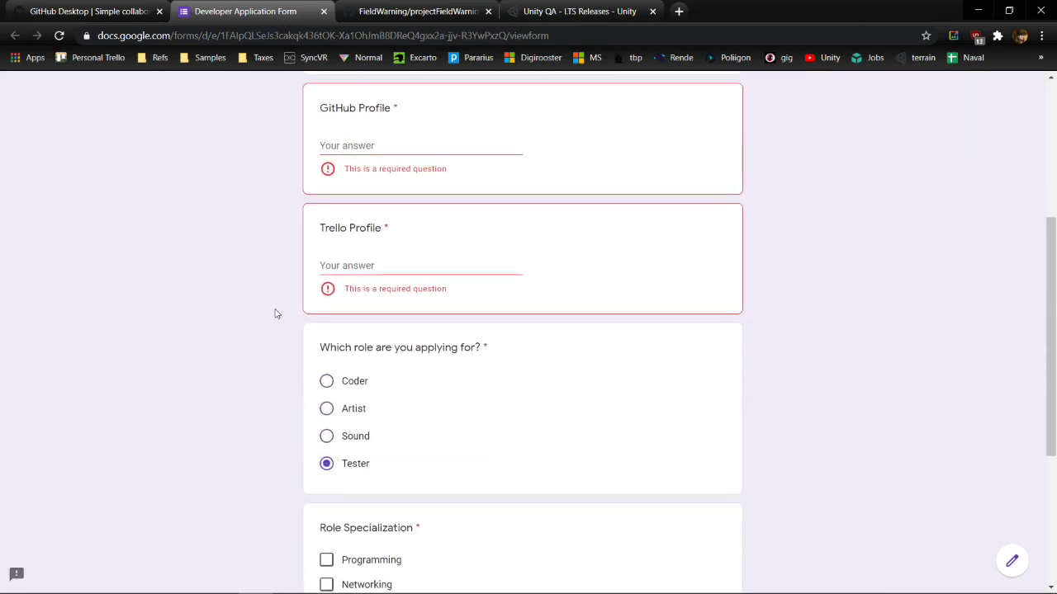
{"action": "scroll", "coordinate": [266, 247], "scroll_direction": "up", "scroll_amount": 2}
{"action": "left_click", "coordinate": [368, 283]}
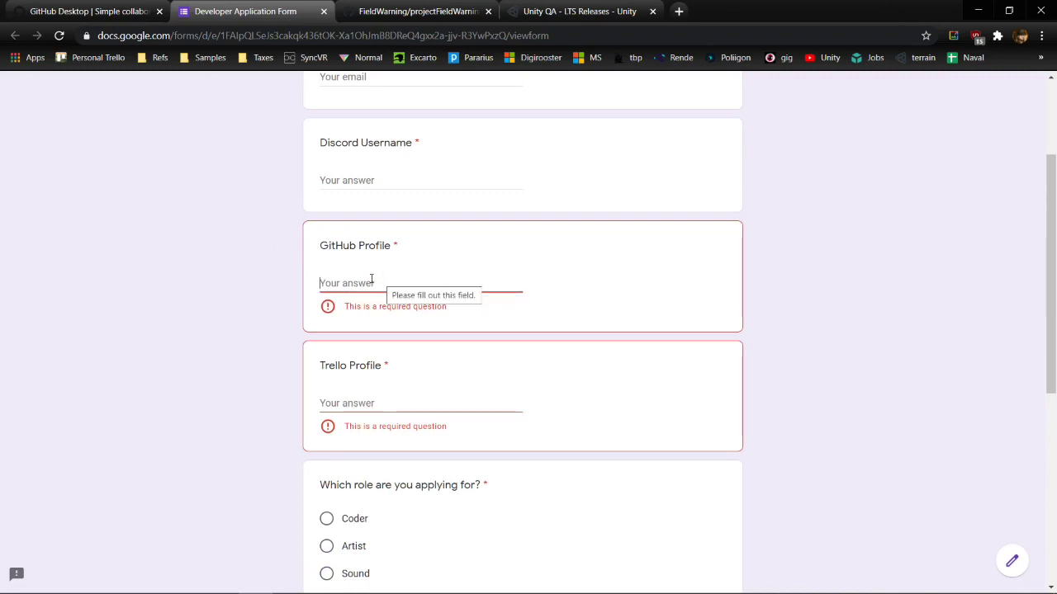
{"action": "left_click", "coordinate": [288, 282]}
{"action": "scroll", "coordinate": [288, 282], "scroll_direction": "up", "scroll_amount": 2}
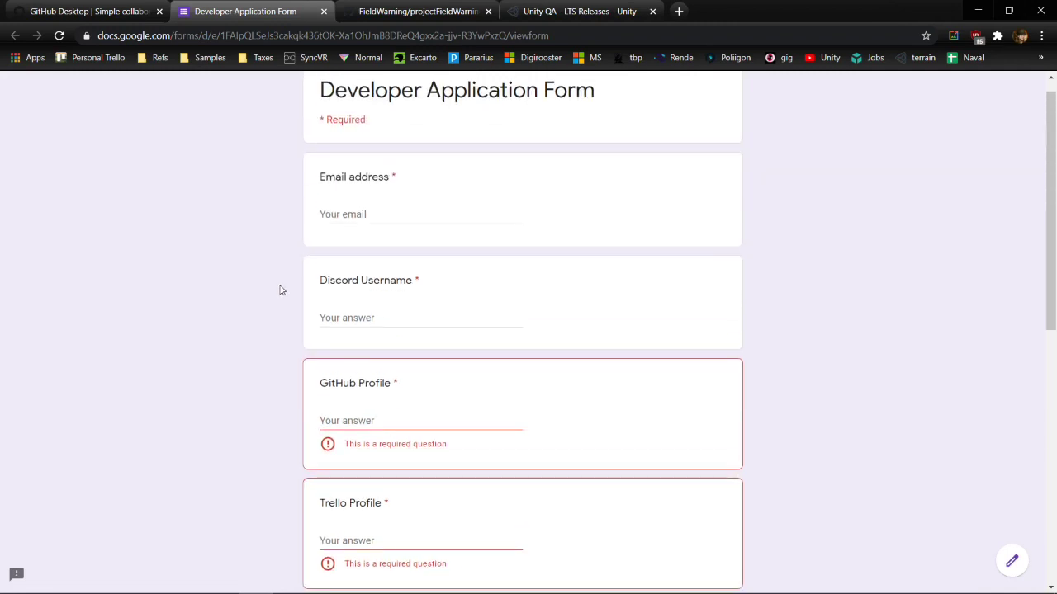
{"action": "key", "text": "ctrl+Tab"}
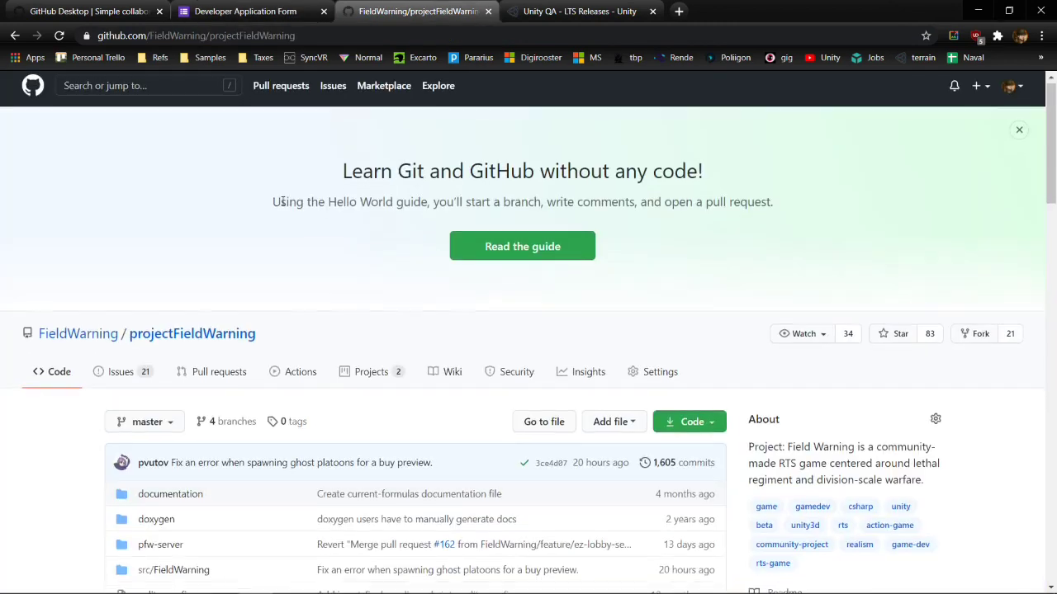
Step: Copy the FieldWarning/projectFieldWarning repository's web address and switch to another program
{"action": "scroll", "coordinate": [283, 198], "scroll_direction": "down", "scroll_amount": 1}
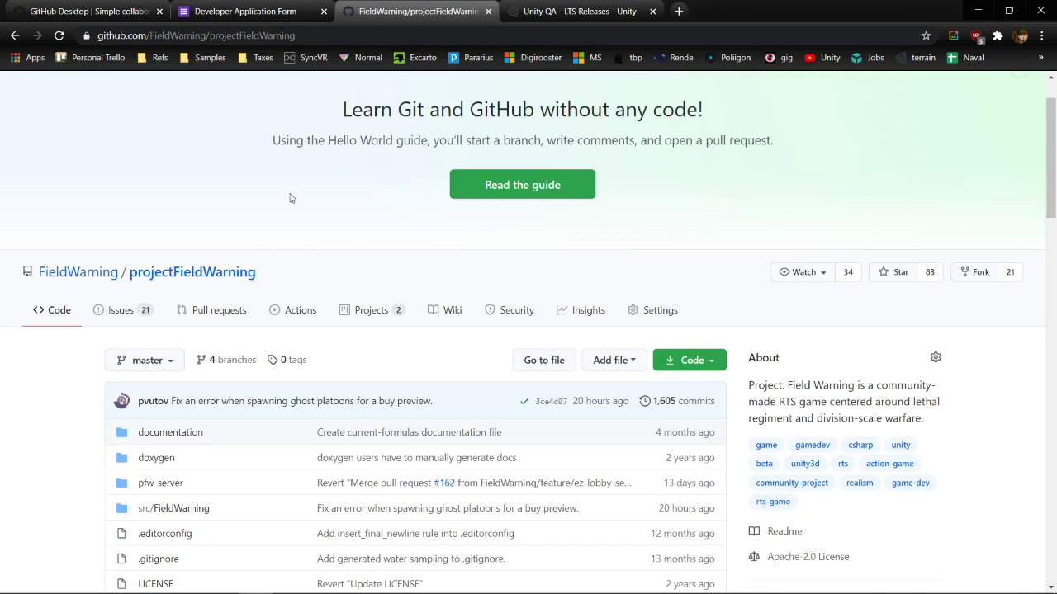
{"action": "left_click", "coordinate": [279, 38]}
{"action": "key", "text": "ctrl+c"}
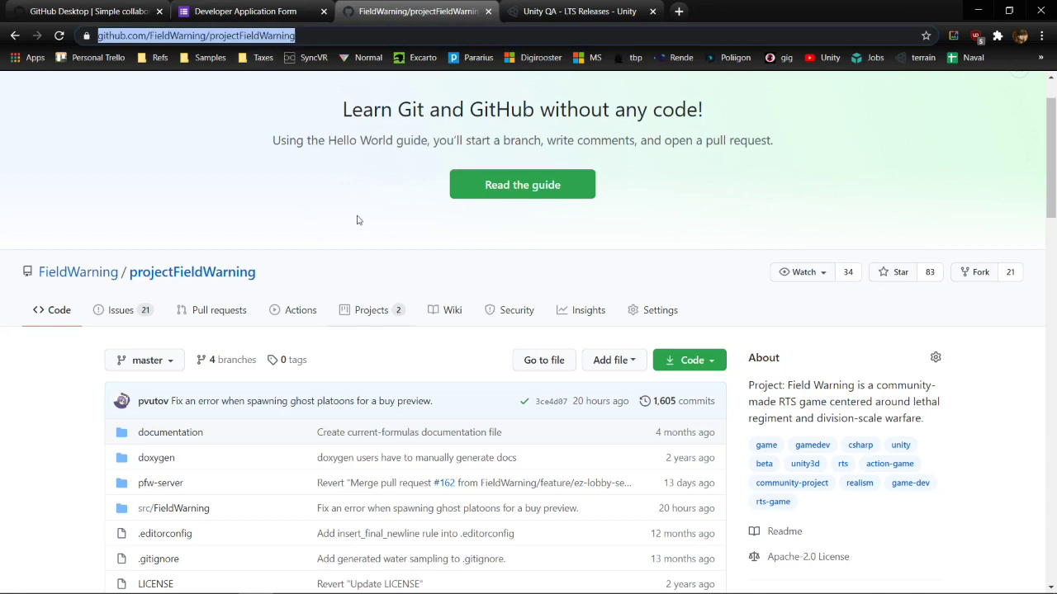
{"action": "key", "text": "alt+Tab"}
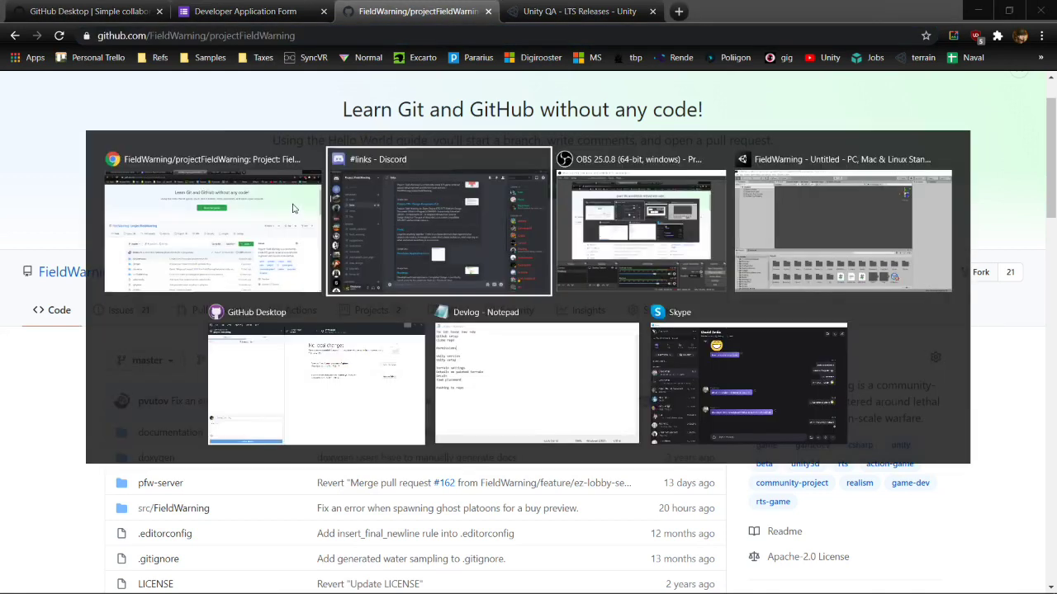
{"action": "key", "text": "alt+Tab"}
{"action": "key", "text": "alt+Tab"}
{"action": "key", "text": "alt+Tab"}
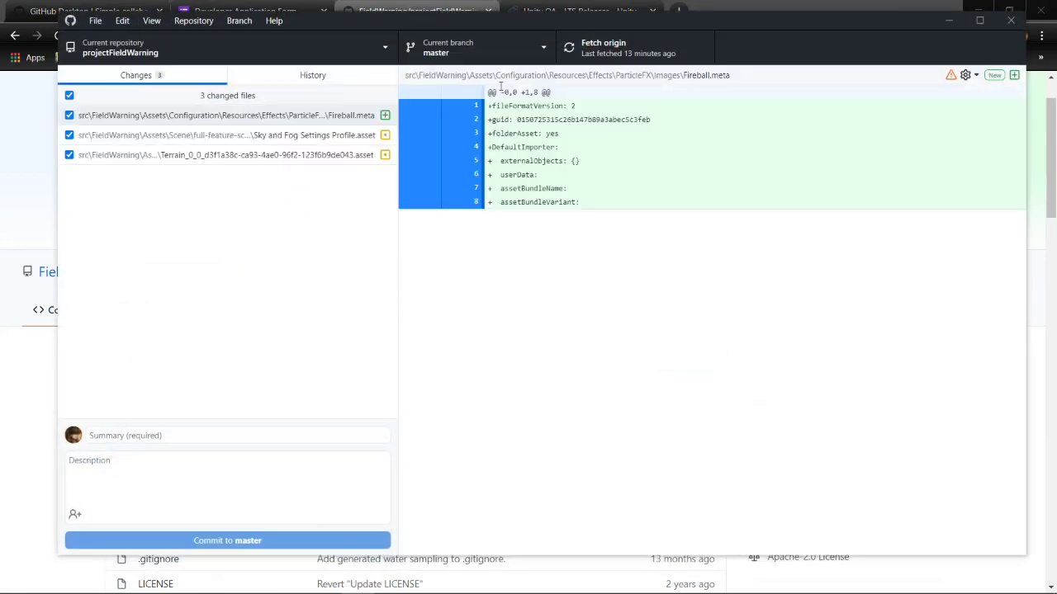
Step: Start a clone by URL in GitHub Desktop, keep the D:\3D\SyncVR path, and paste the repository address
{"action": "left_click", "coordinate": [95, 20]}
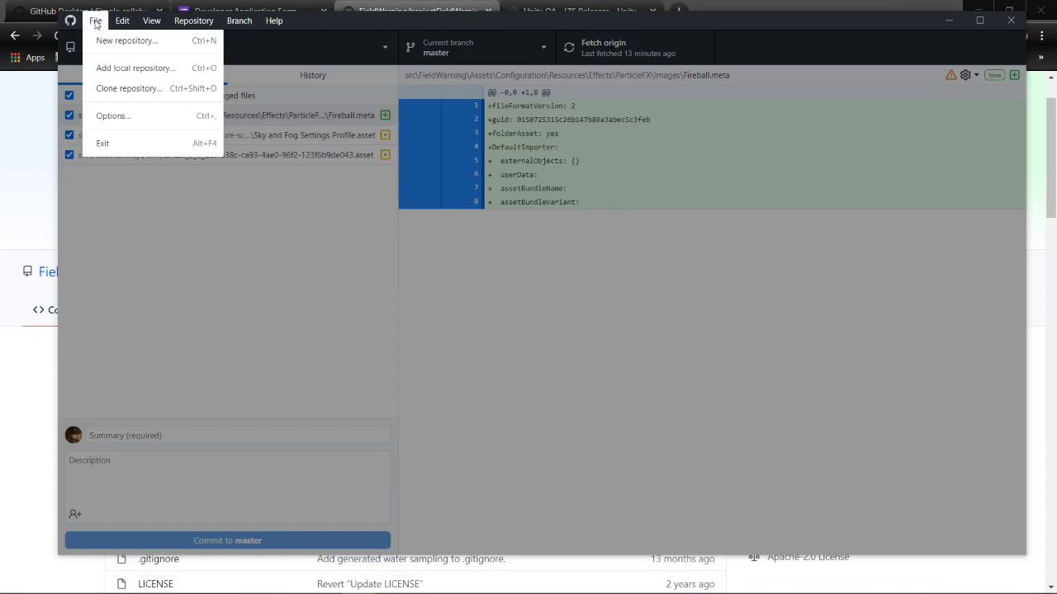
{"action": "left_click", "coordinate": [120, 88]}
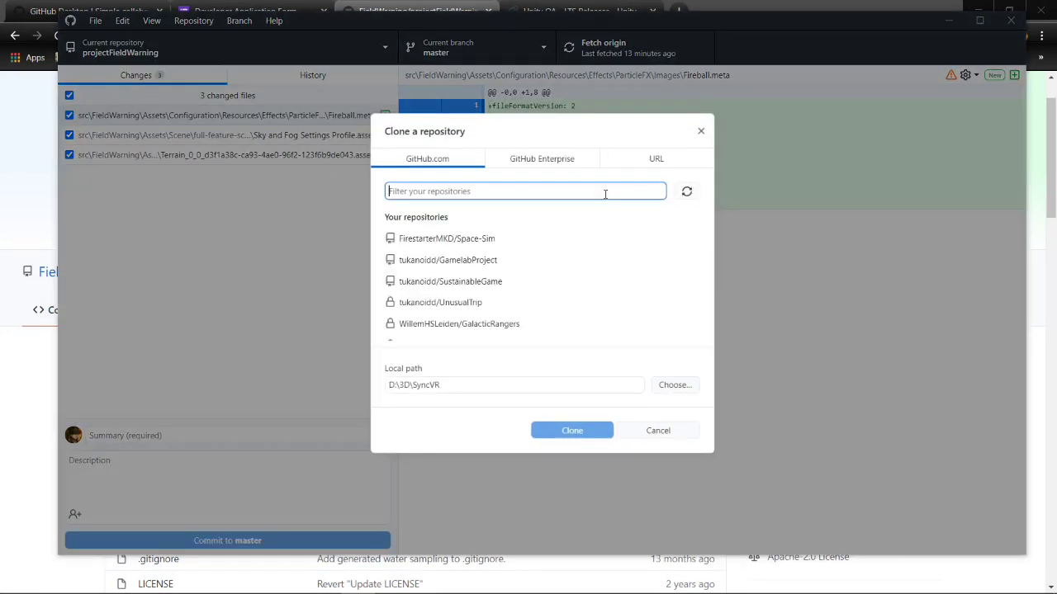
{"action": "left_click", "coordinate": [654, 161]}
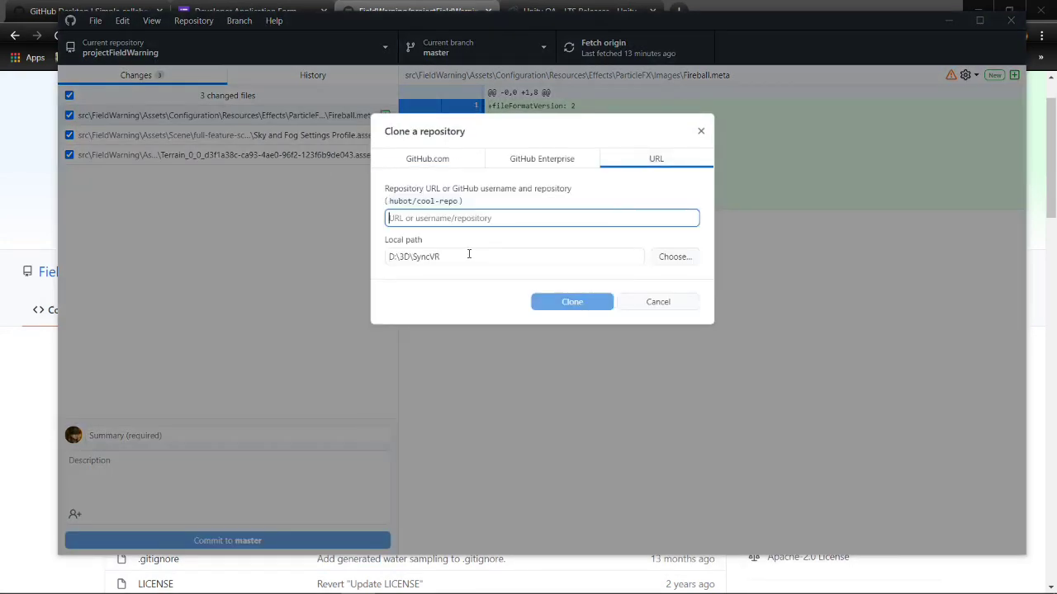
{"action": "left_click", "coordinate": [676, 258]}
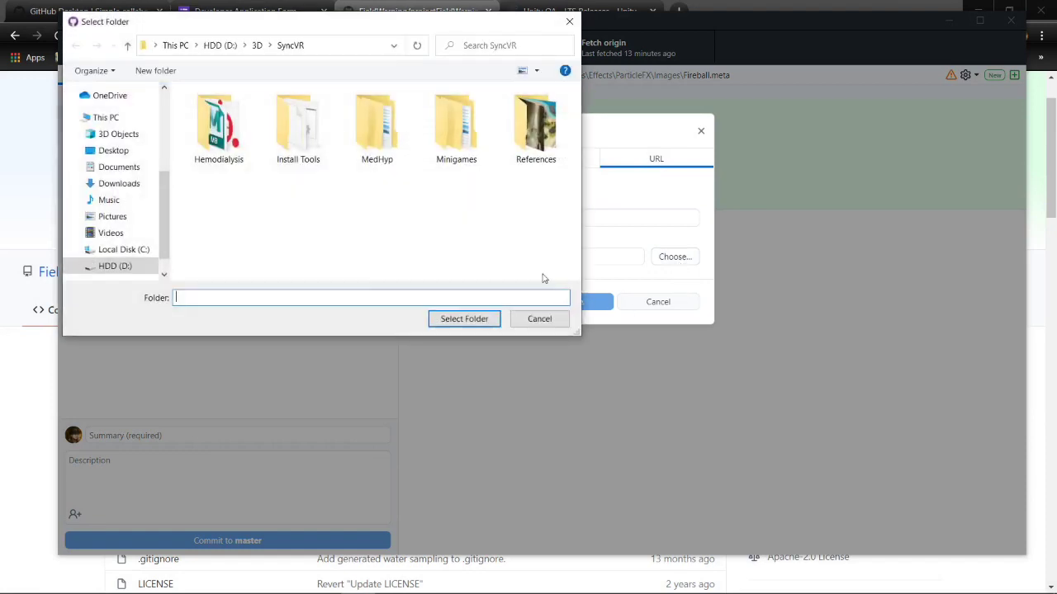
{"action": "left_click", "coordinate": [554, 323]}
{"action": "left_click", "coordinate": [512, 215]}
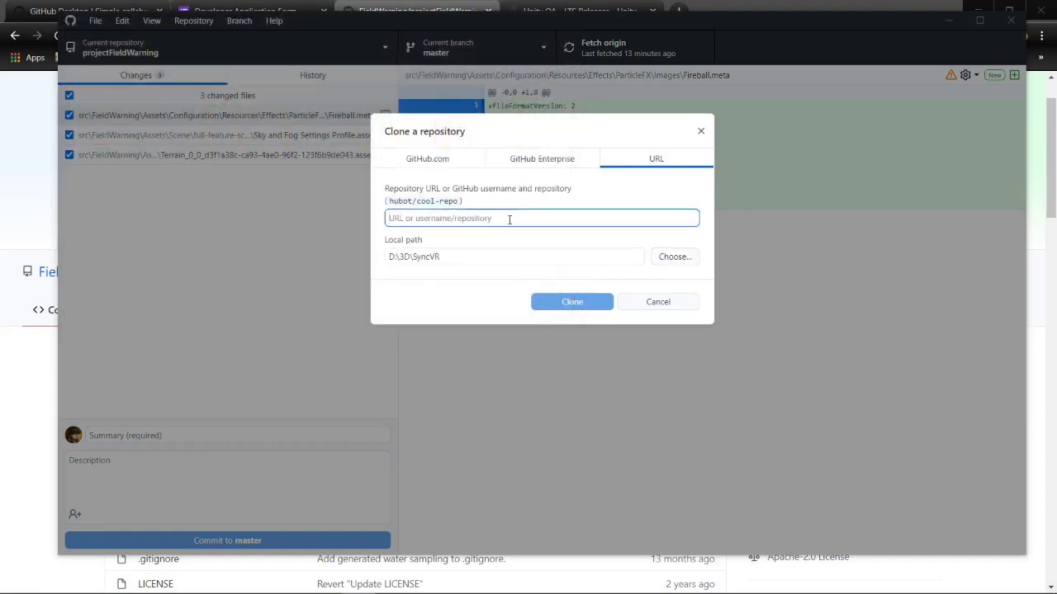
{"action": "key", "text": "ctrl+v"}
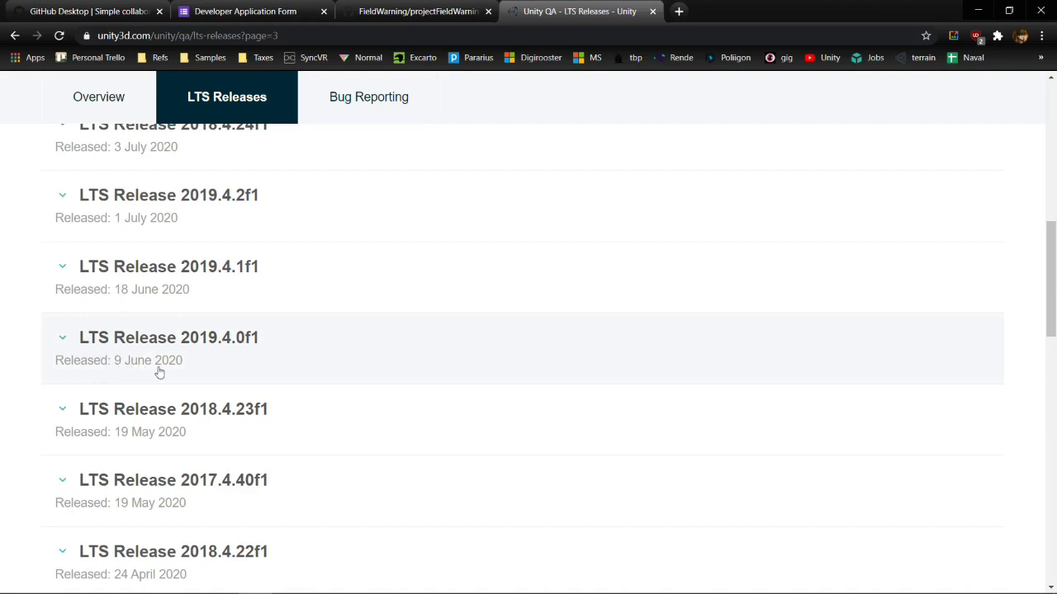
{"action": "left_click", "coordinate": [294, 33]}
{"action": "left_click", "coordinate": [2, 346]}
{"action": "scroll", "coordinate": [11, 347], "scroll_direction": "up", "scroll_amount": 4}
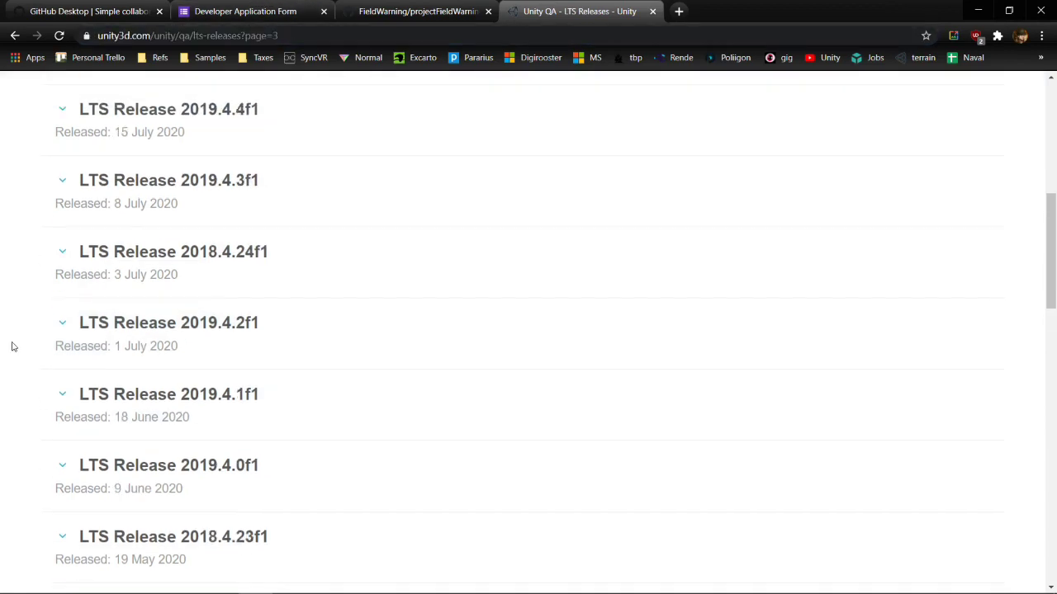
{"action": "scroll", "coordinate": [249, 323], "scroll_direction": "down", "scroll_amount": 3}
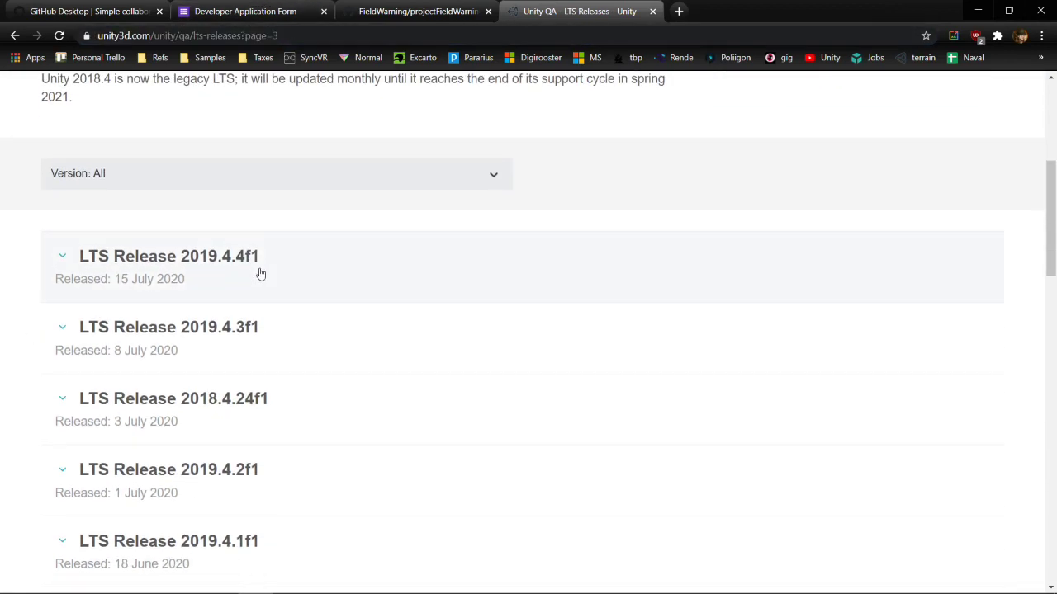
{"action": "scroll", "coordinate": [256, 214], "scroll_direction": "up", "scroll_amount": 1}
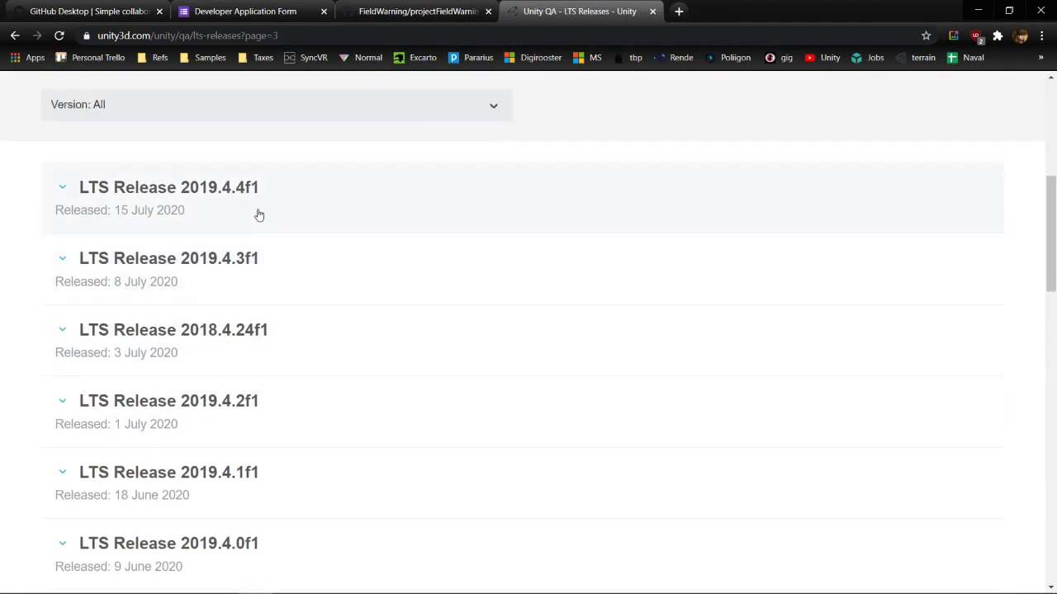
{"action": "scroll", "coordinate": [248, 298], "scroll_direction": "down", "scroll_amount": 2}
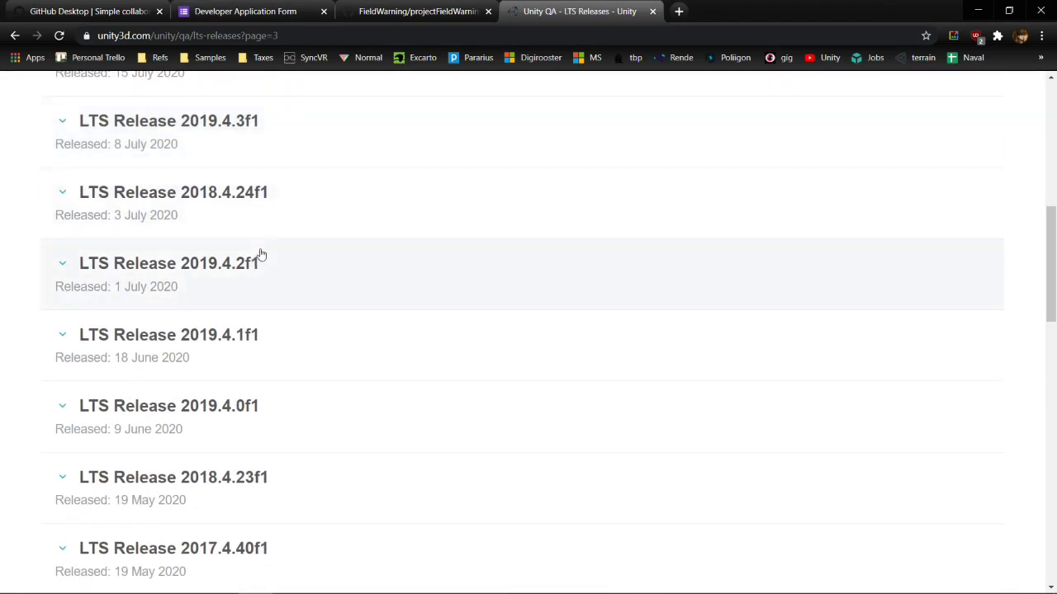
{"action": "scroll", "coordinate": [261, 247], "scroll_direction": "down", "scroll_amount": 2}
{"action": "scroll", "coordinate": [264, 250], "scroll_direction": "up", "scroll_amount": 1}
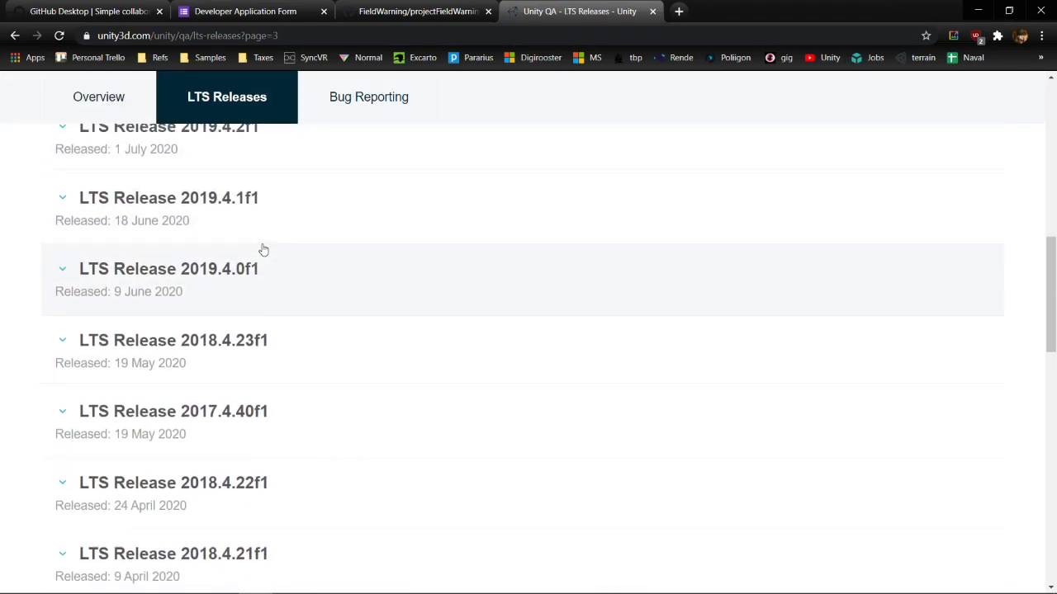
{"action": "left_click_drag", "start_coordinate": [80, 271], "coordinate": [263, 274]}
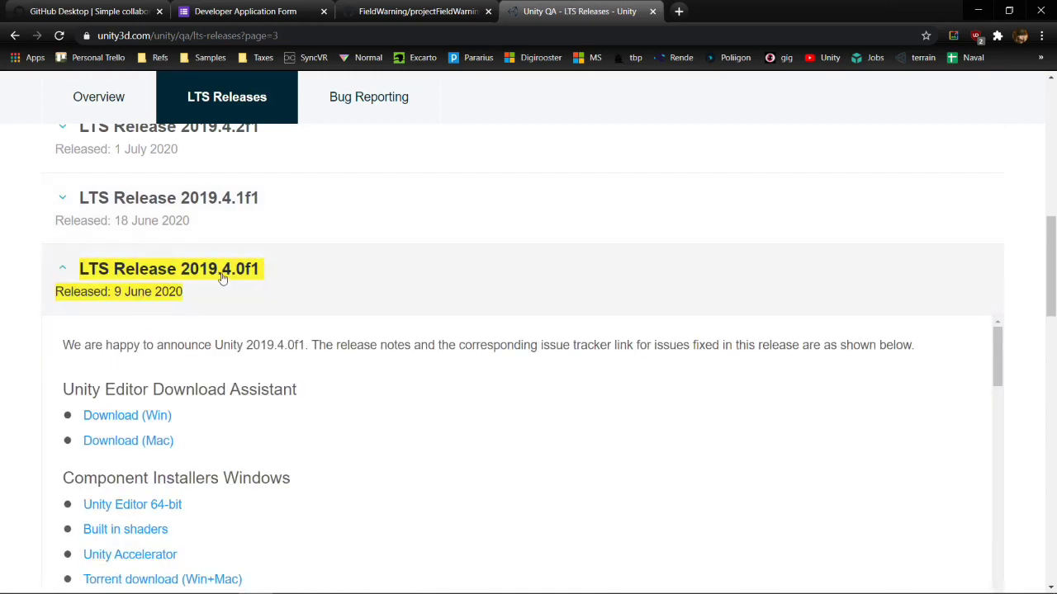
{"action": "left_click", "coordinate": [33, 303]}
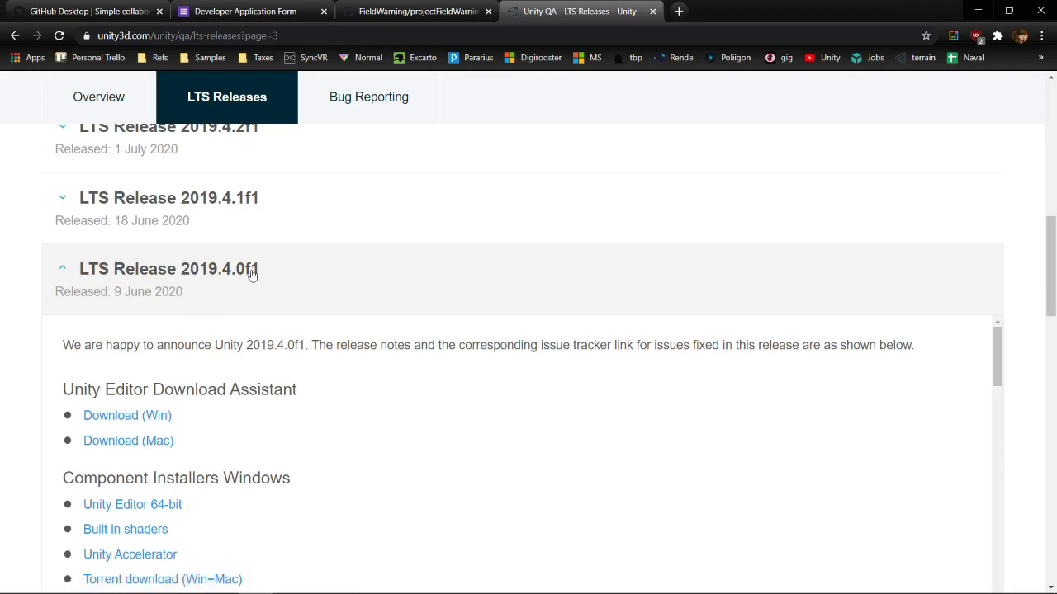
{"action": "left_click", "coordinate": [63, 270]}
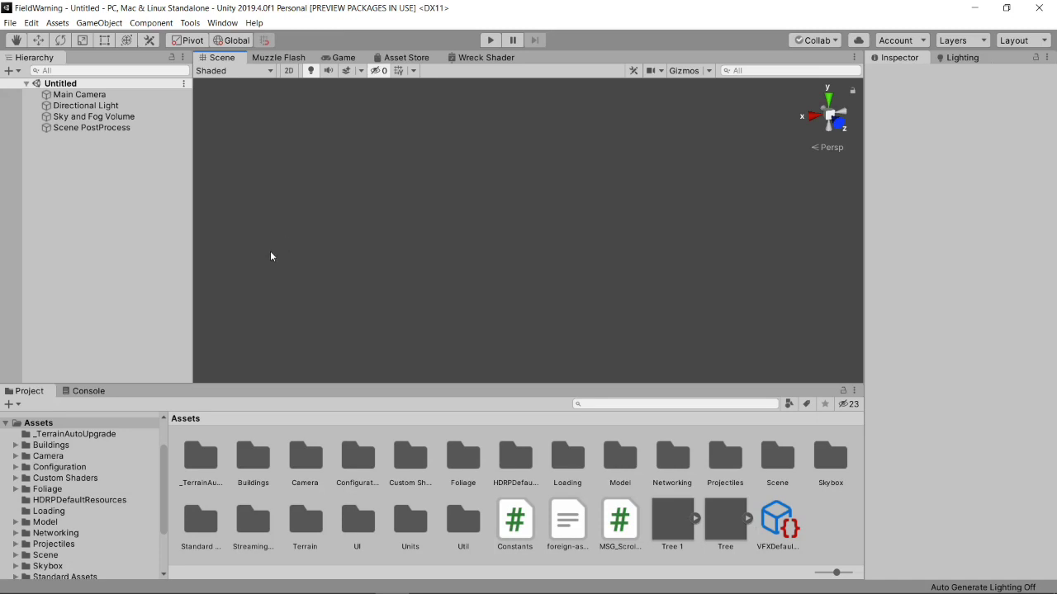
Step: Browse Assets > Scene > Maps > 1v1 Map in the Project window and open the 1v1Map scene
{"action": "mouse_move", "coordinate": [169, 460]}
{"action": "left_mouse_down"}
{"action": "mouse_move", "coordinate": [166, 440]}
{"action": "mouse_move", "coordinate": [162, 489]}
{"action": "mouse_move", "coordinate": [164, 449]}
{"action": "left_mouse_up"}
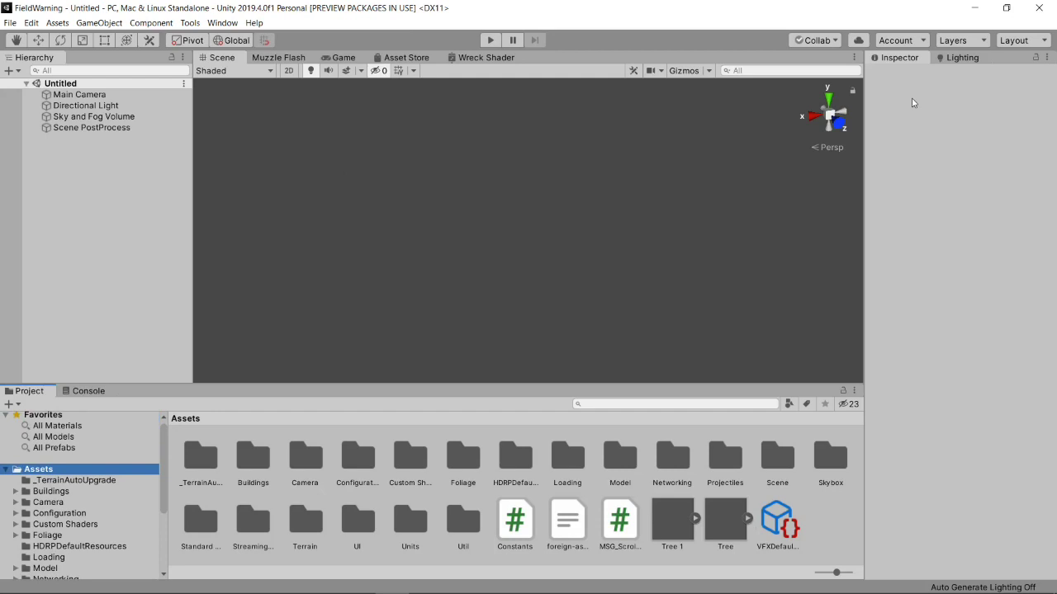
{"action": "left_click_drag", "start_coordinate": [163, 440], "coordinate": [165, 445]}
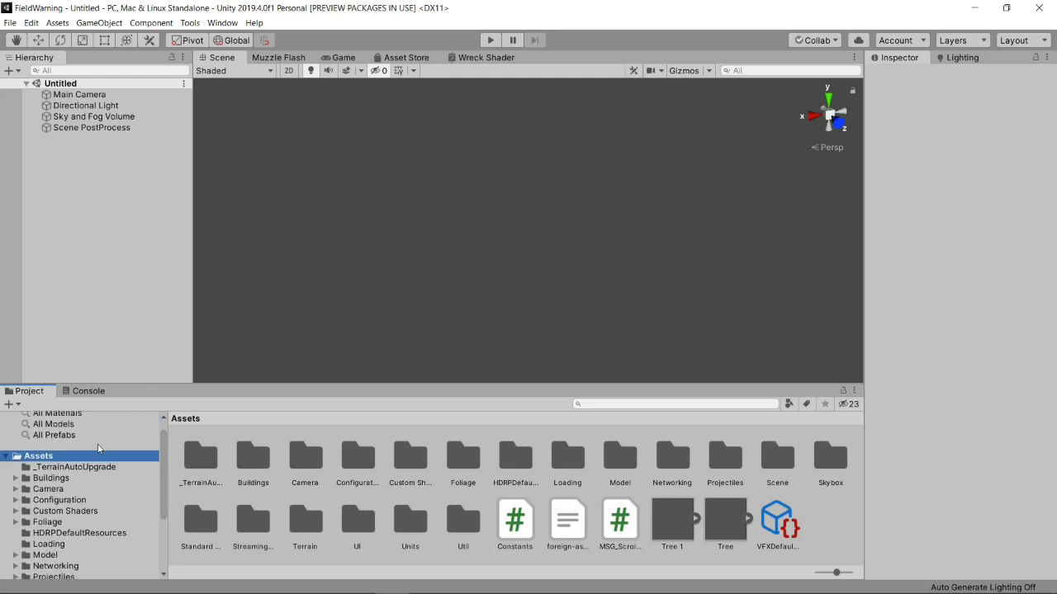
{"action": "scroll", "coordinate": [51, 544], "scroll_direction": "down", "scroll_amount": 3}
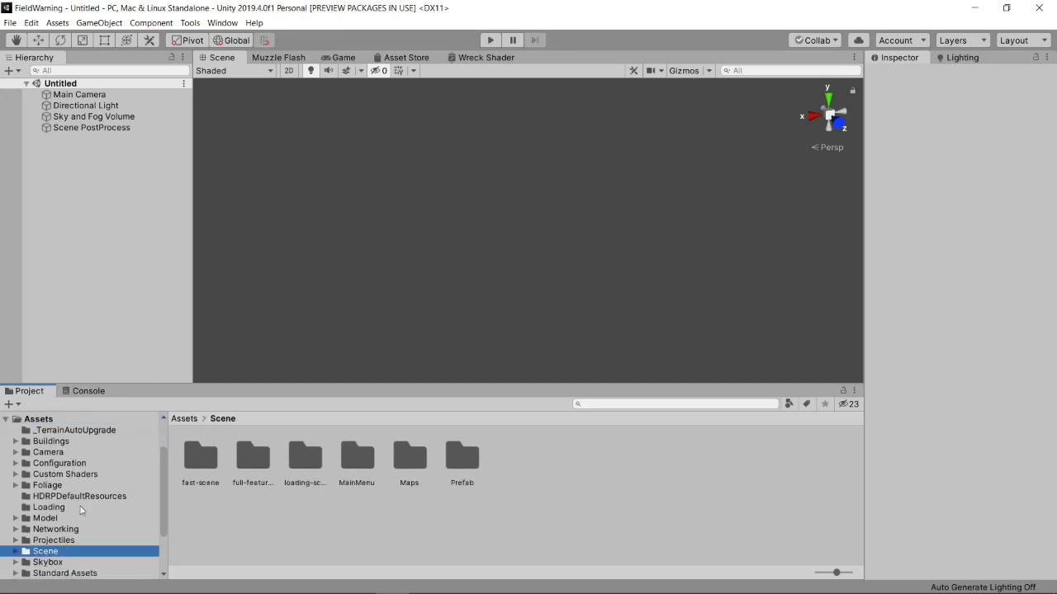
{"action": "double_click", "coordinate": [407, 460]}
{"action": "double_click", "coordinate": [208, 460]}
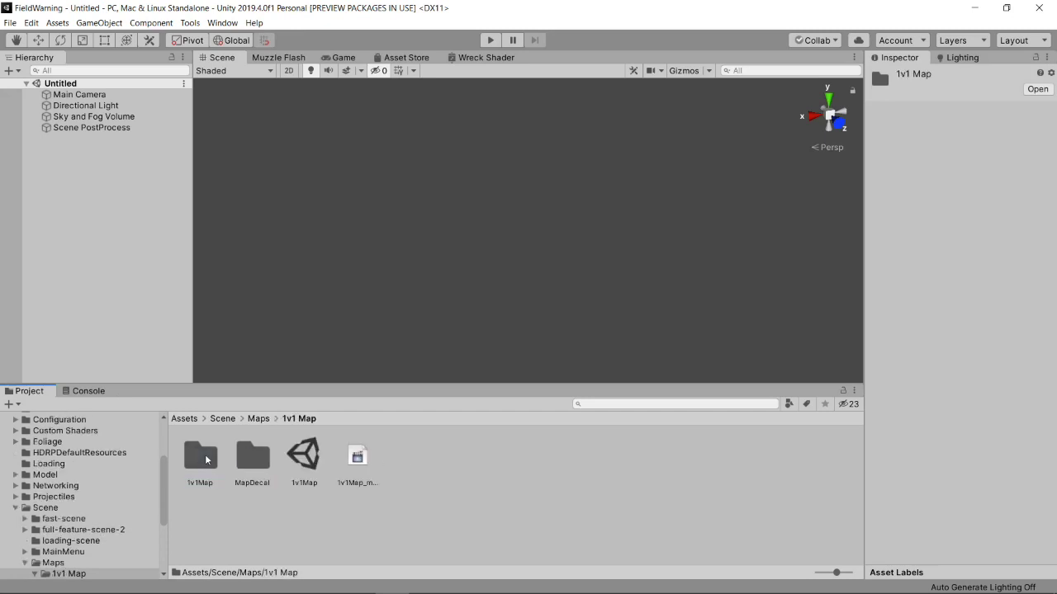
{"action": "left_click", "coordinate": [305, 460]}
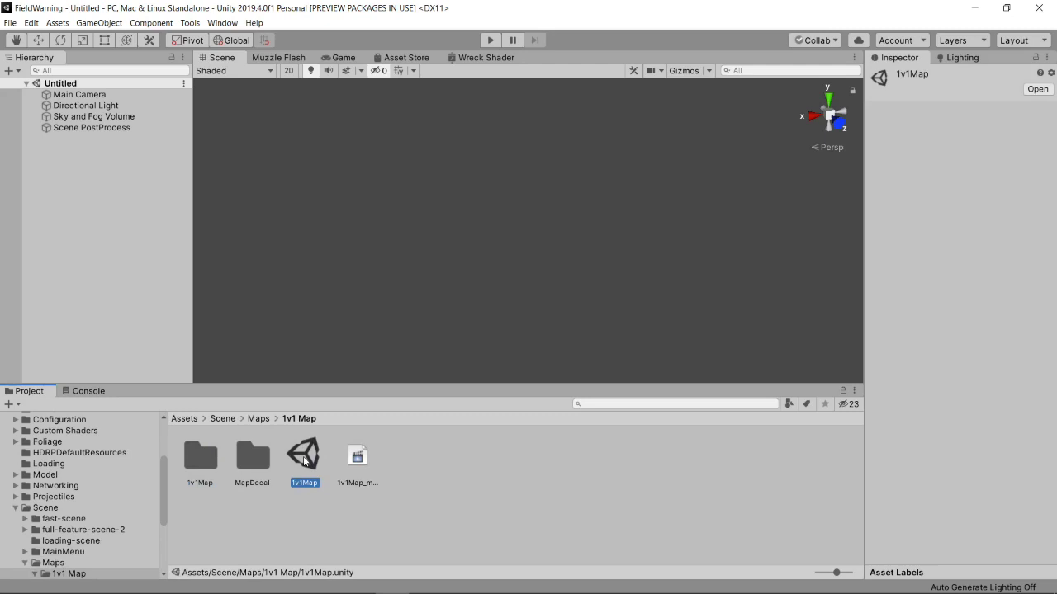
{"action": "double_click", "coordinate": [304, 461]}
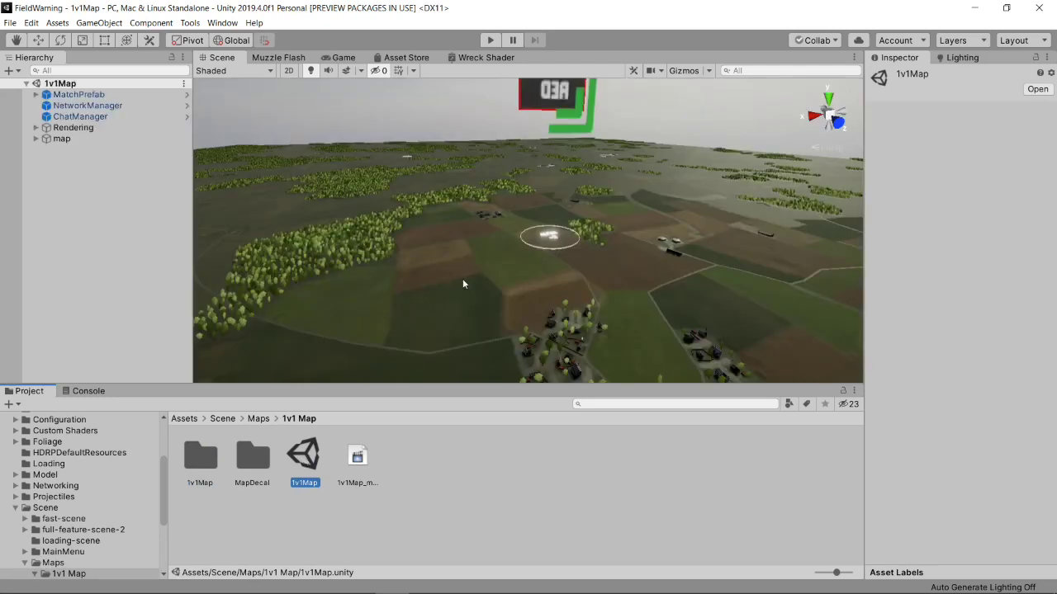
Step: Fly the Scene camera over the 1v1Map terrain to inspect its farm fields, forests and village buildings
{"action": "right_click_drag", "start_coordinate": [552, 208], "coordinate": [561, 210]}
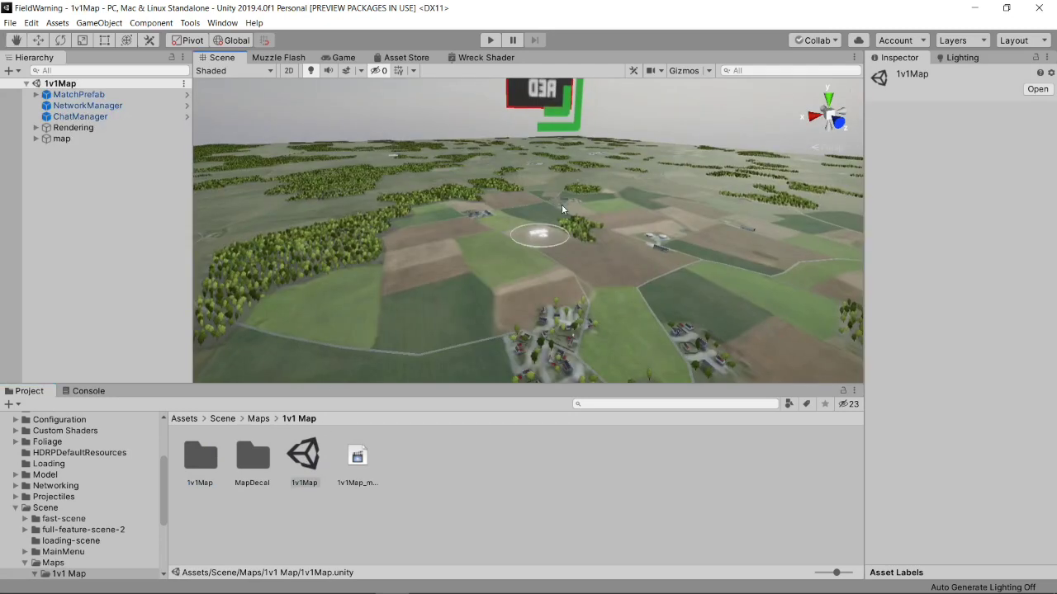
{"action": "right_click_drag", "start_coordinate": [558, 207], "coordinate": [553, 195]}
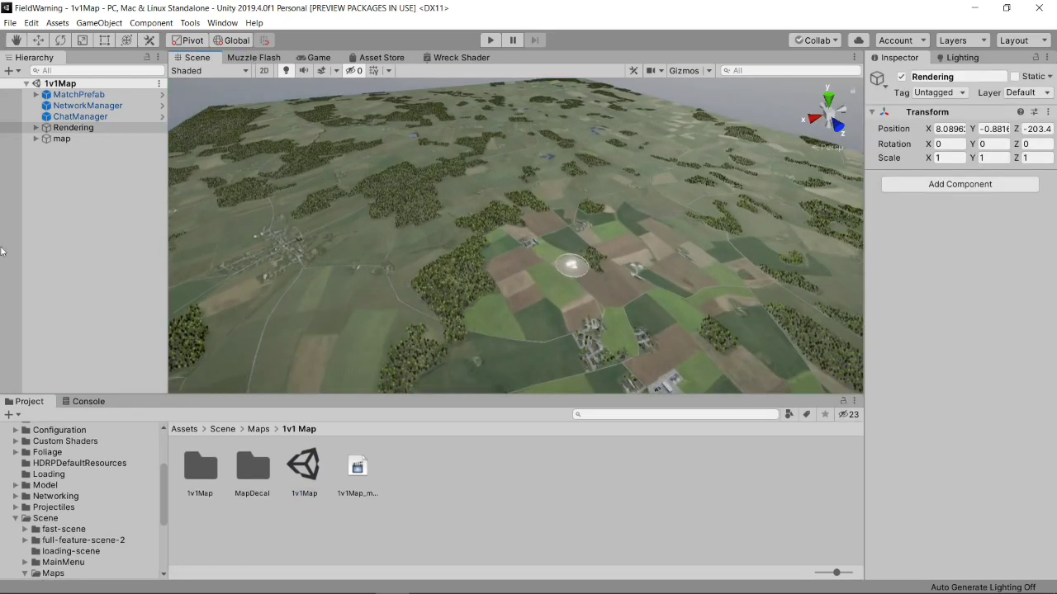
{"action": "right_click_drag", "start_coordinate": [555, 194], "coordinate": [578, 123]}
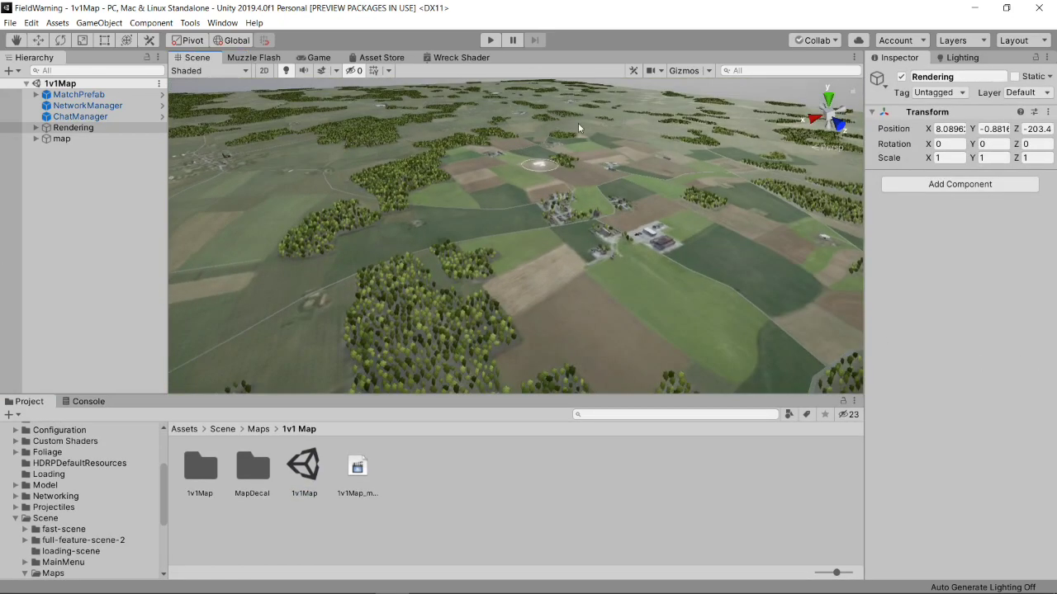
{"action": "right_click_drag", "start_coordinate": [293, 189], "coordinate": [446, 311]}
{"action": "right_click_drag", "start_coordinate": [369, 170], "coordinate": [305, 236]}
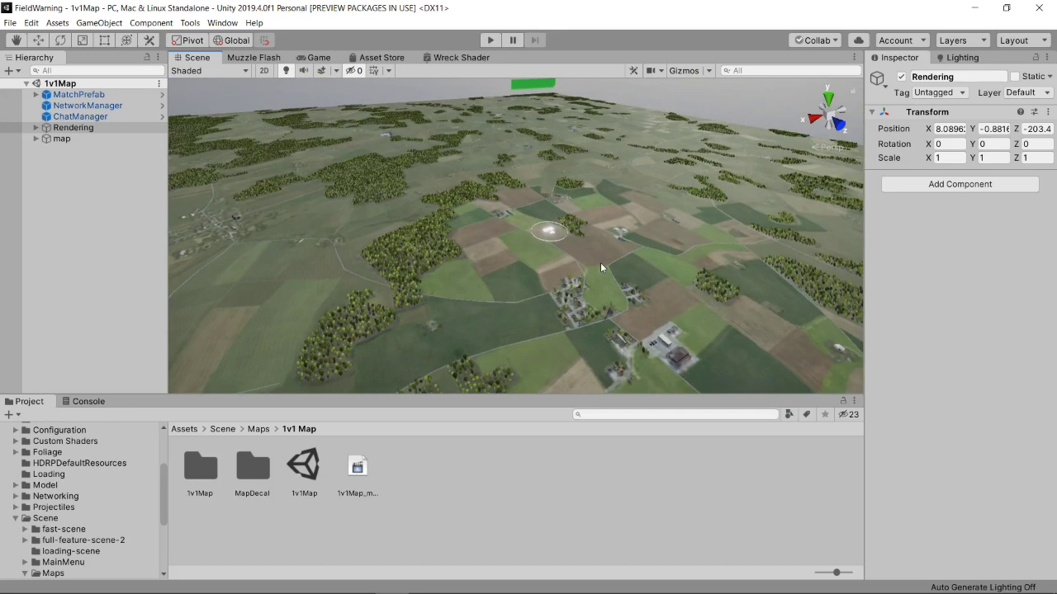
{"action": "right_click_drag", "start_coordinate": [598, 261], "coordinate": [492, 190]}
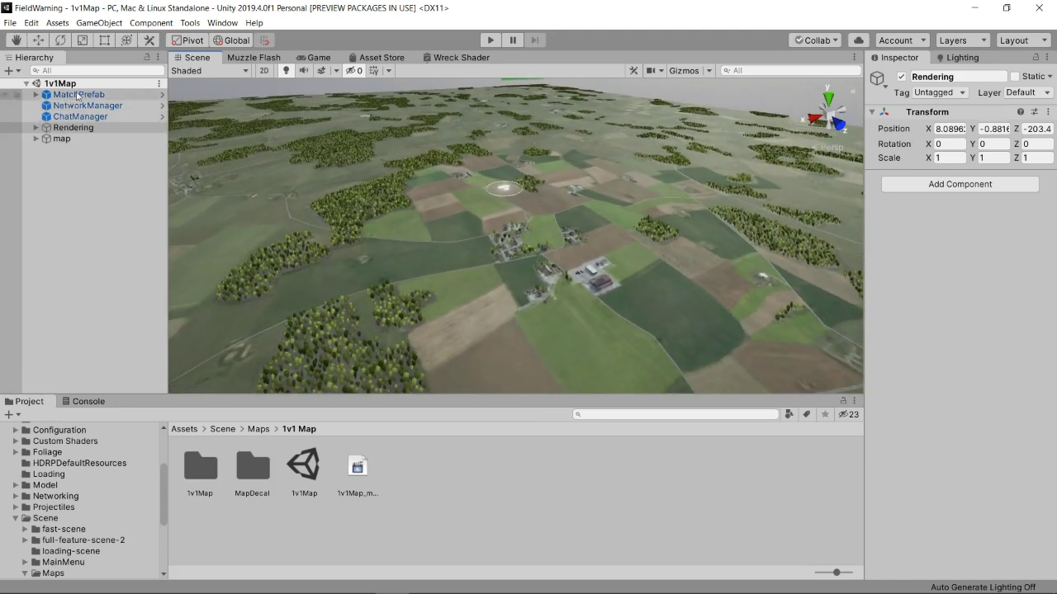
Step: Expand the map object in the Hierarchy and select its terrain tile
{"action": "left_click", "coordinate": [35, 139]}
{"action": "left_click", "coordinate": [71, 140]}
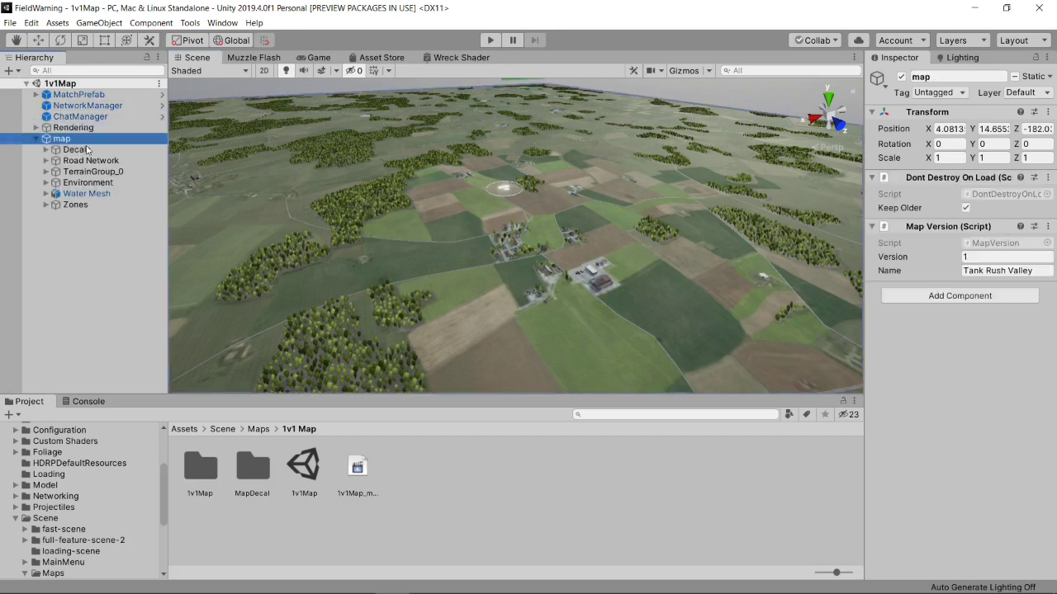
{"action": "left_click", "coordinate": [35, 140]}
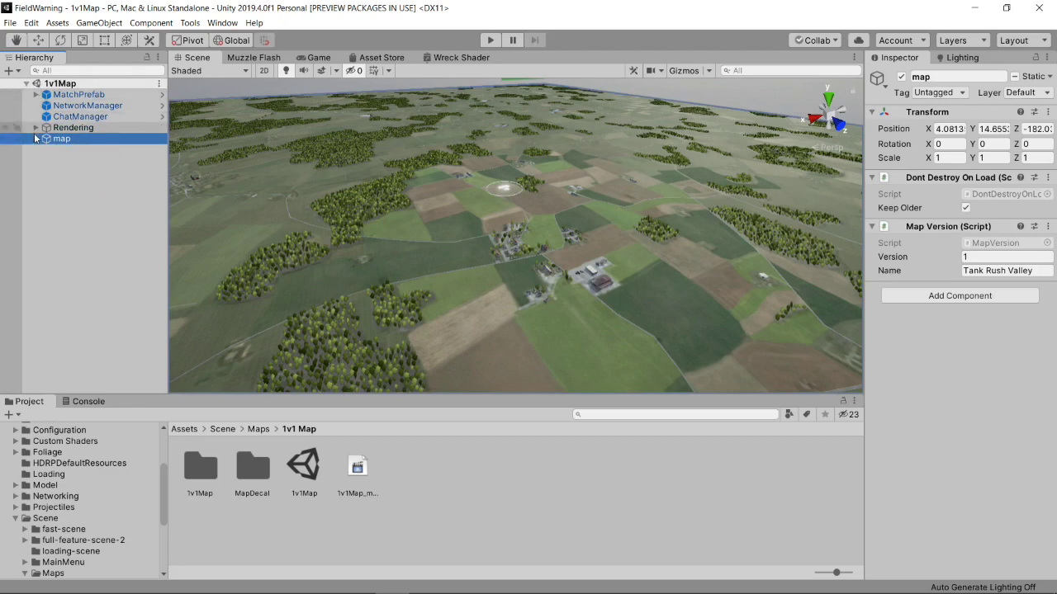
{"action": "left_click", "coordinate": [35, 140]}
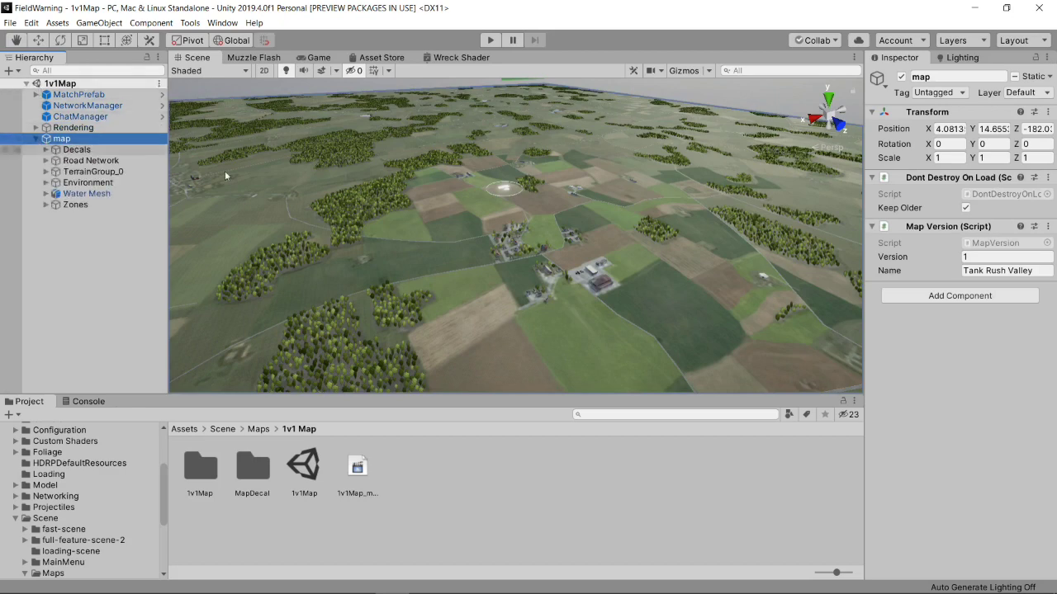
{"action": "left_click", "coordinate": [423, 266]}
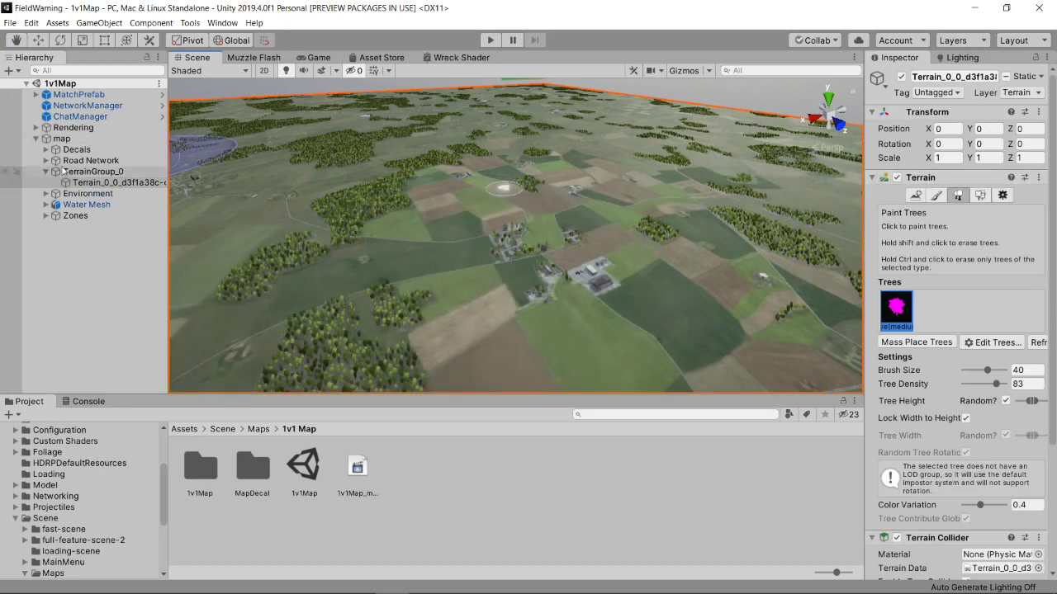
{"action": "left_click", "coordinate": [102, 182]}
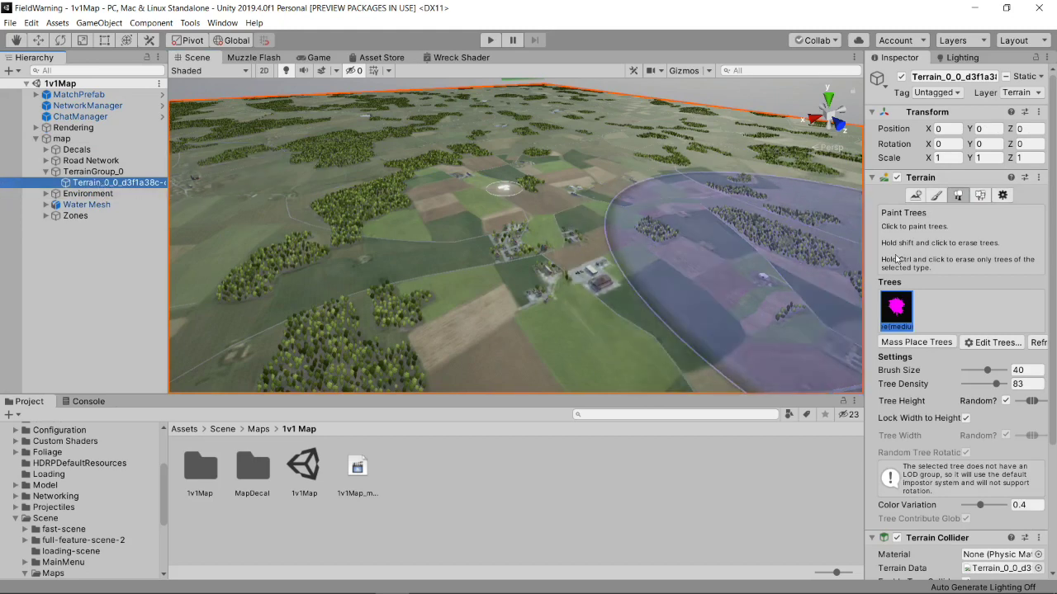
Step: Show the Console below a taller Scene view, set tree brush size to 2, and pick Create Neighbor Terrains
{"action": "left_click", "coordinate": [862, 207]}
{"action": "left_click_drag", "start_coordinate": [863, 208], "coordinate": [843, 207]}
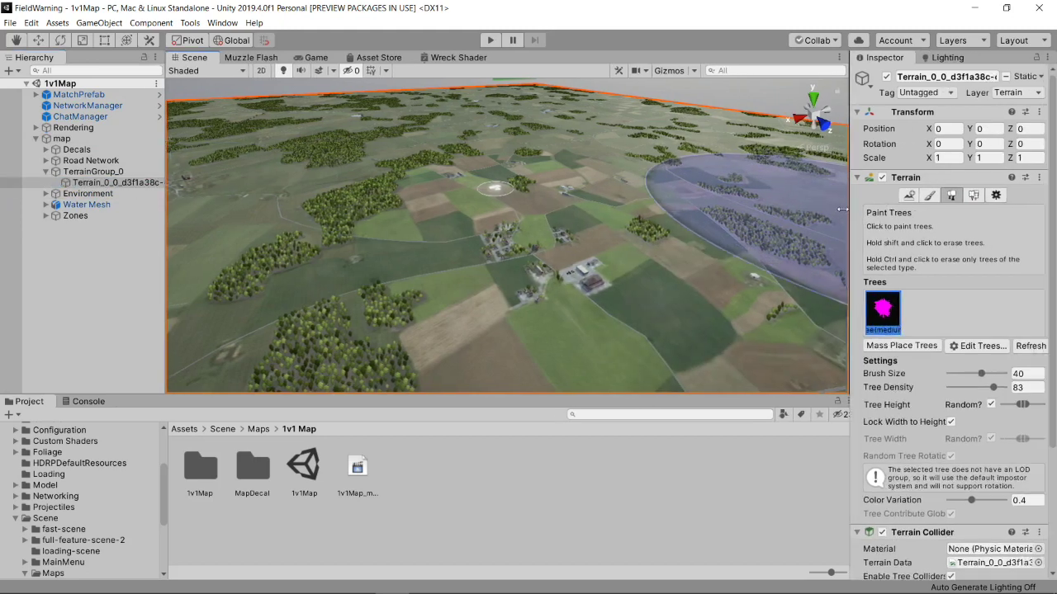
{"action": "left_click", "coordinate": [88, 401]}
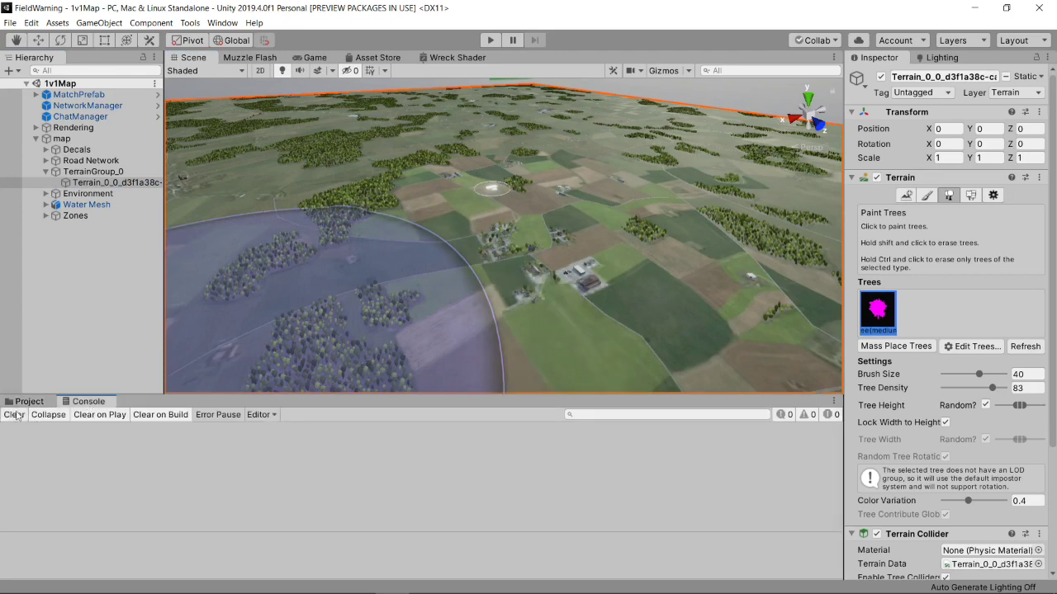
{"action": "left_click_drag", "start_coordinate": [122, 395], "coordinate": [138, 592]}
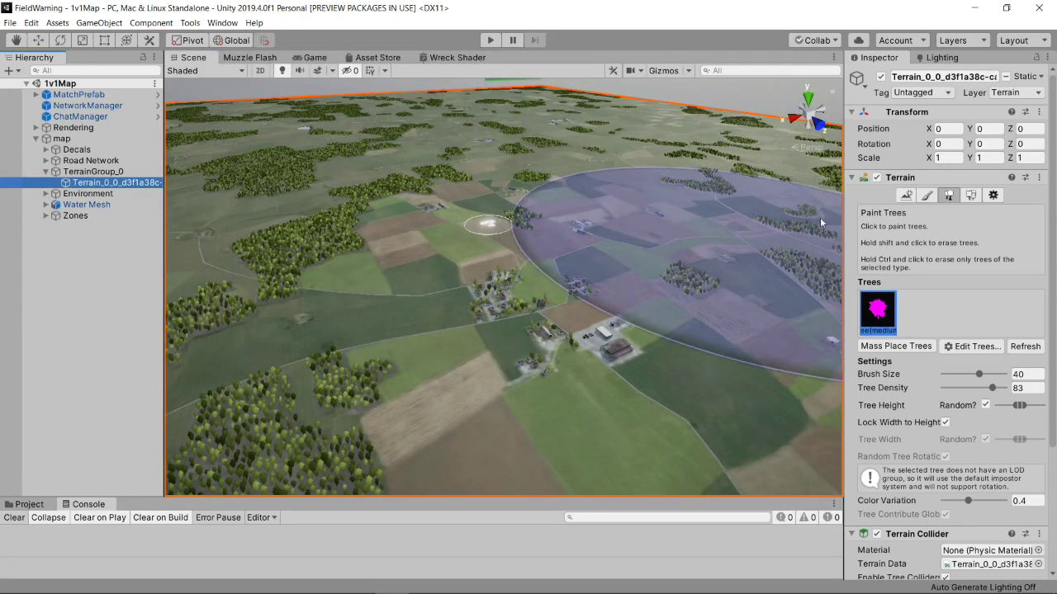
{"action": "left_click_drag", "start_coordinate": [844, 197], "coordinate": [826, 197]}
{"action": "left_click_drag", "start_coordinate": [971, 378], "coordinate": [931, 379]}
{"action": "left_click", "coordinate": [900, 197]}
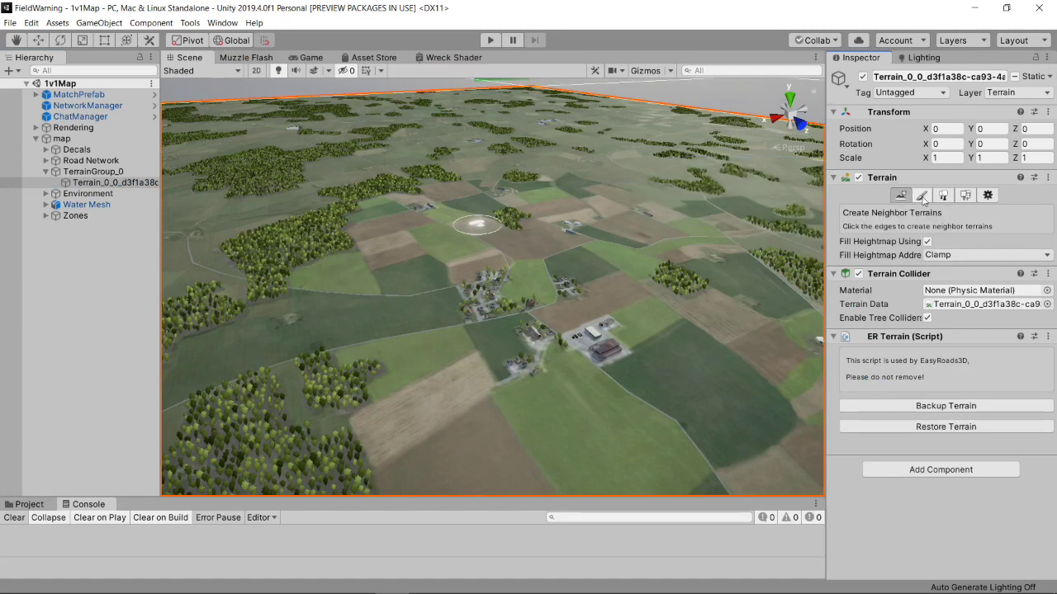
Step: Open the Paint Terrain tools, select Paint Texture, and scroll down to its Stroke settings
{"action": "left_click", "coordinate": [921, 196]}
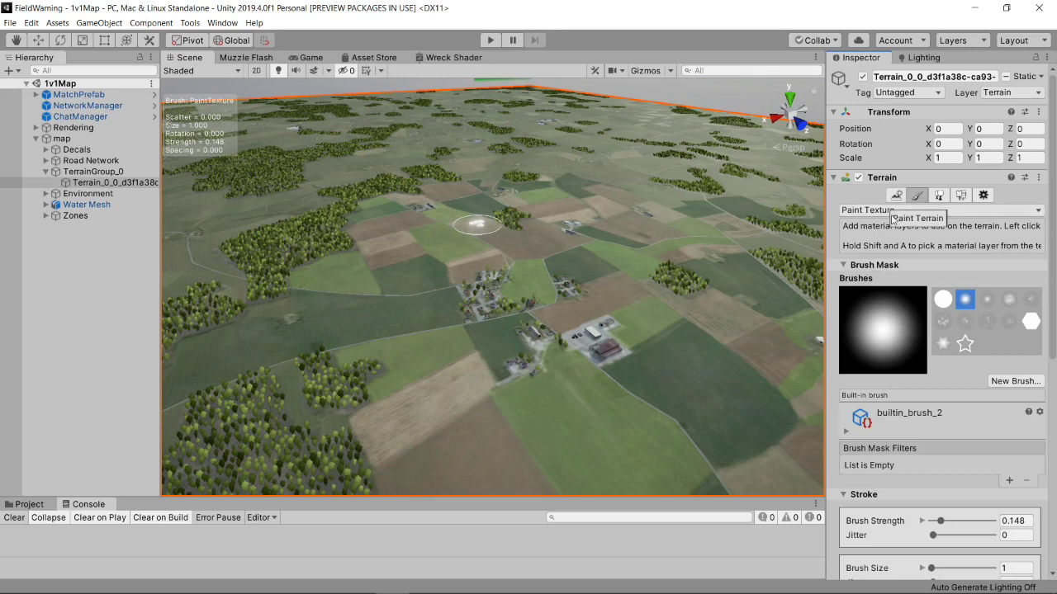
{"action": "left_click", "coordinate": [911, 211]}
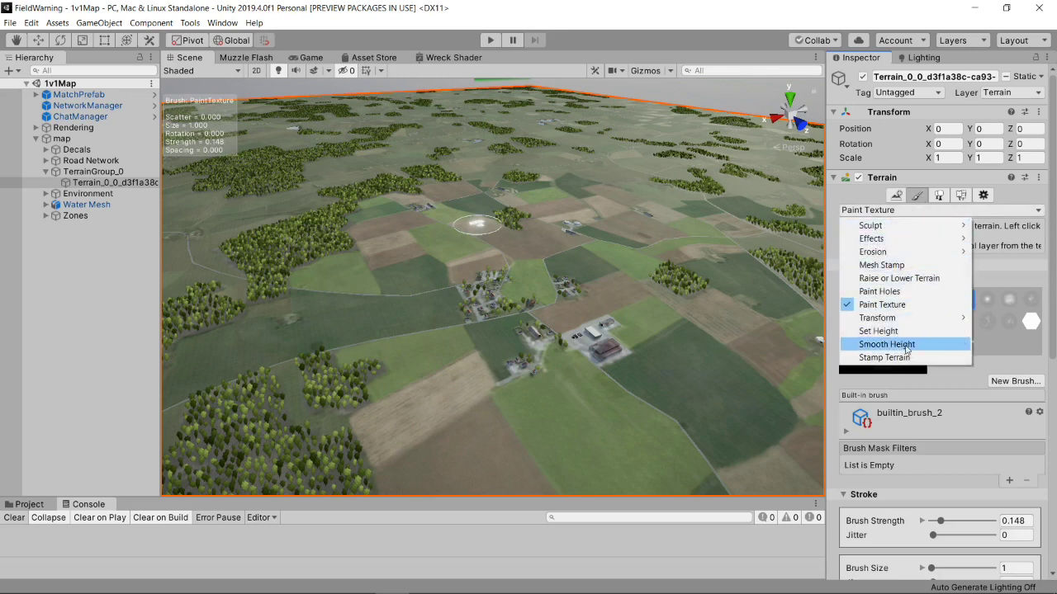
{"action": "mouse_move", "coordinate": [907, 226]}
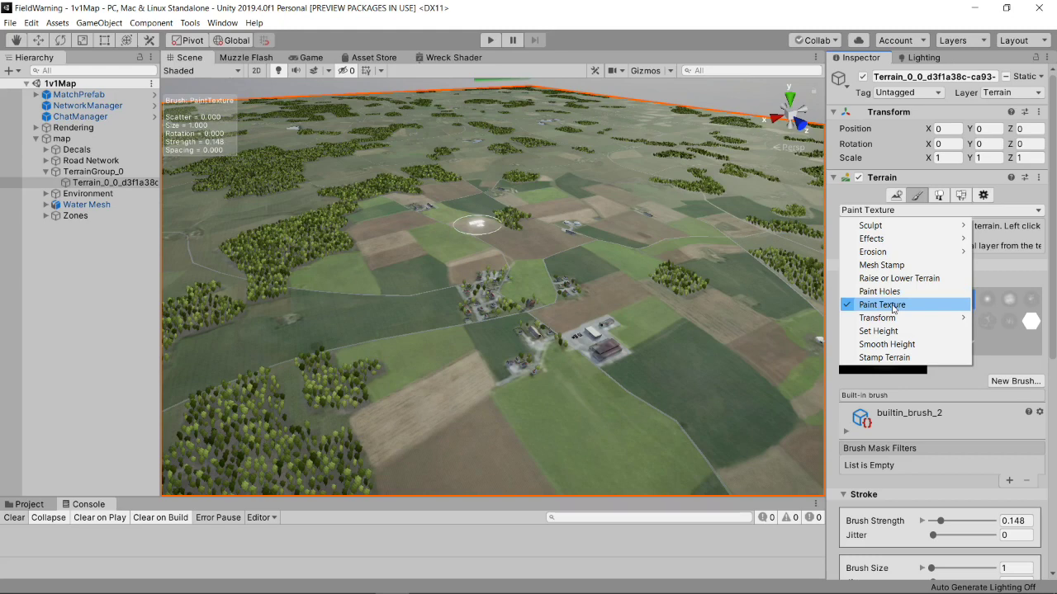
{"action": "left_click", "coordinate": [892, 306]}
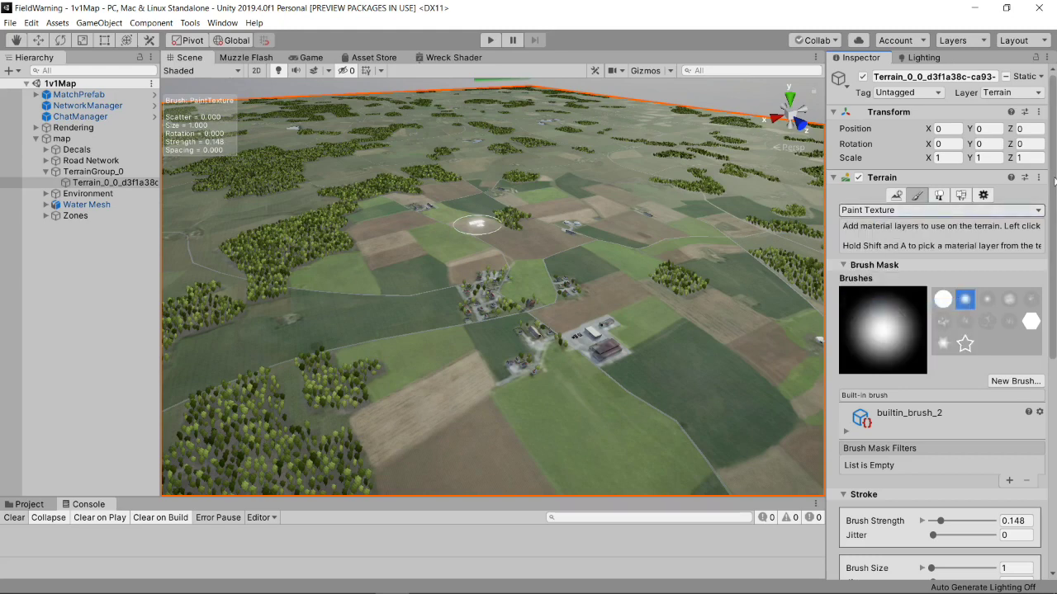
{"action": "scroll", "coordinate": [1052, 198], "scroll_direction": "down", "scroll_amount": 2}
{"action": "scroll", "coordinate": [1052, 198], "scroll_direction": "down", "scroll_amount": 3}
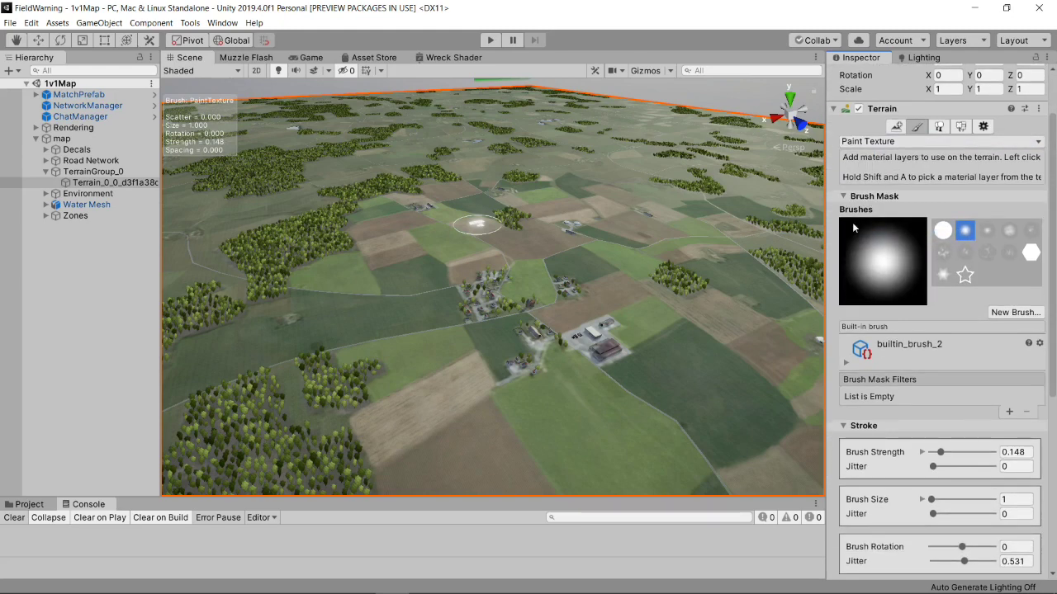